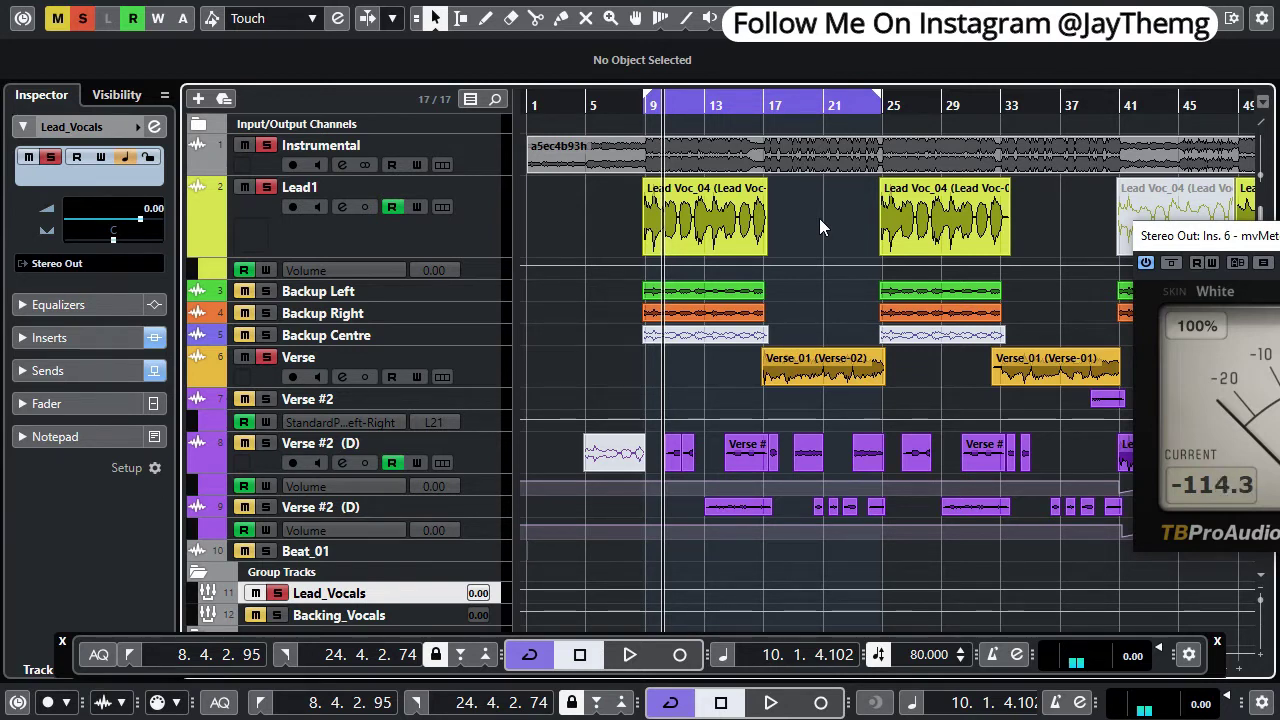
- Open the Lead_Vocals channel settings, bypass its inserts and Verb Send, and play a section of the dry vocal
{"action": "left_click", "coordinate": [153, 126]}
{"action": "left_click_drag", "start_coordinate": [358, 208], "coordinate": [358, 112]}
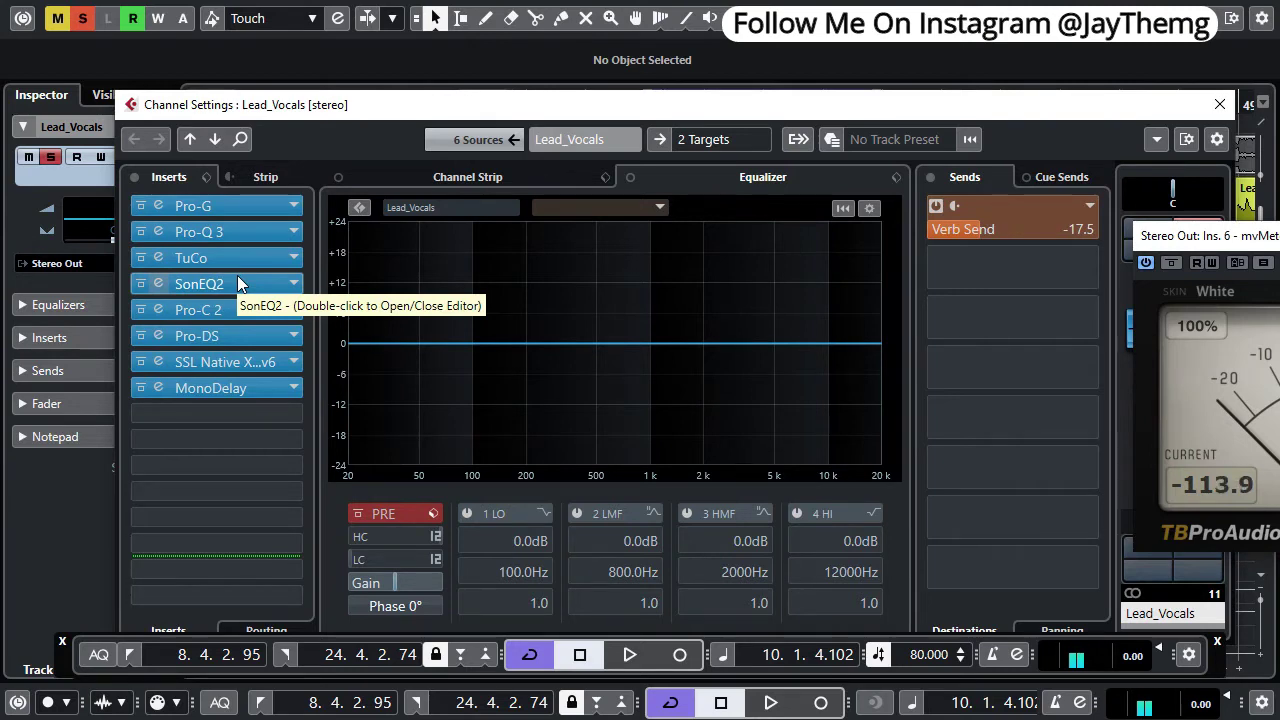
{"action": "left_click", "coordinate": [145, 172]}
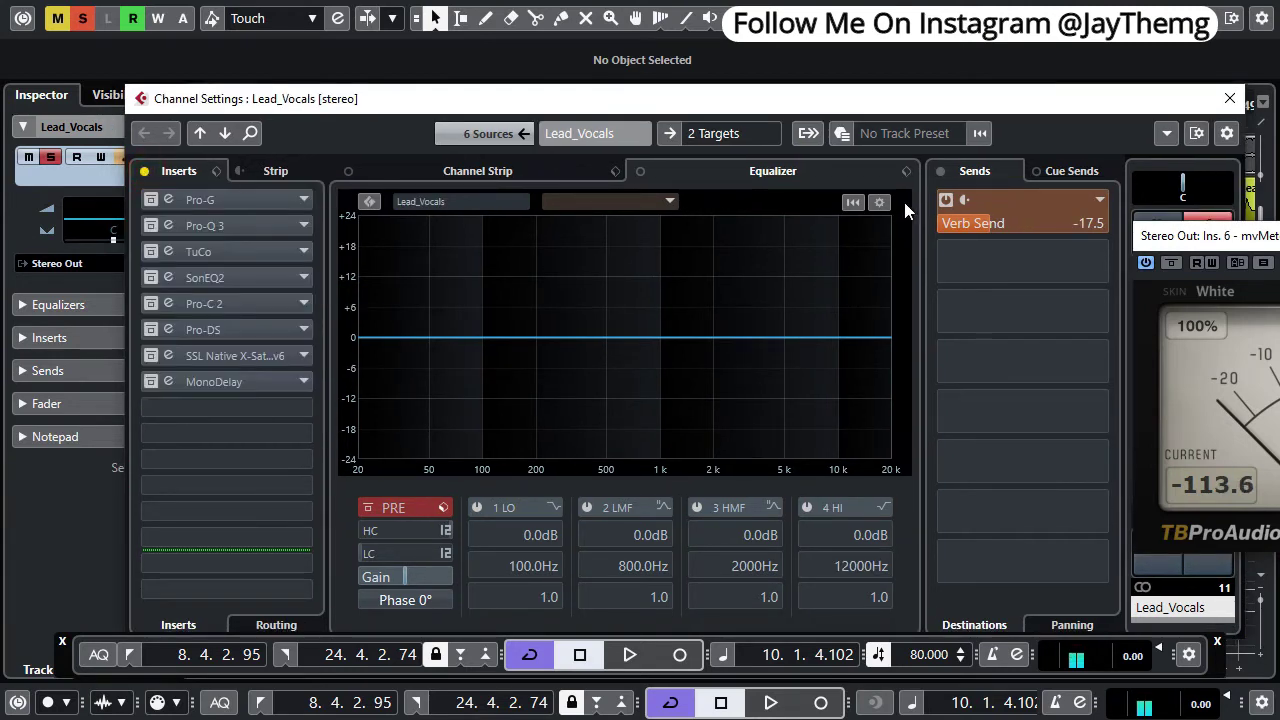
{"action": "left_click_drag", "start_coordinate": [694, 100], "coordinate": [656, 97]}
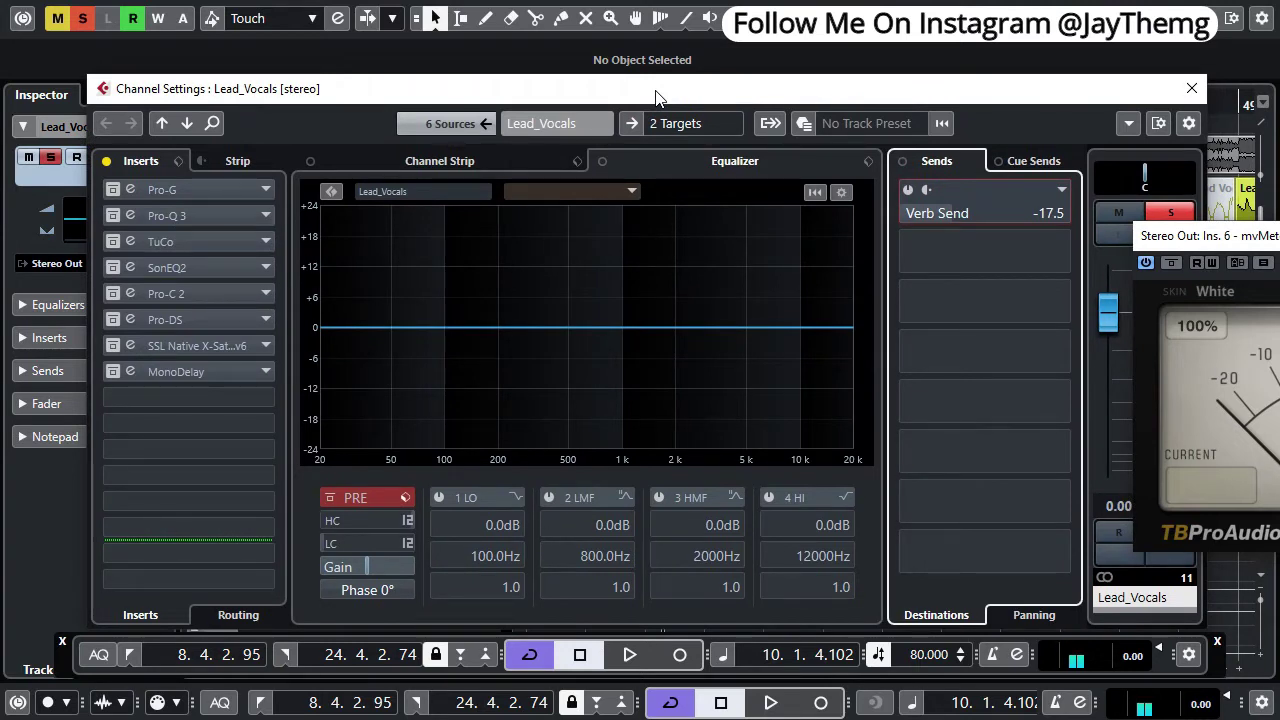
{"action": "key", "text": "space"}
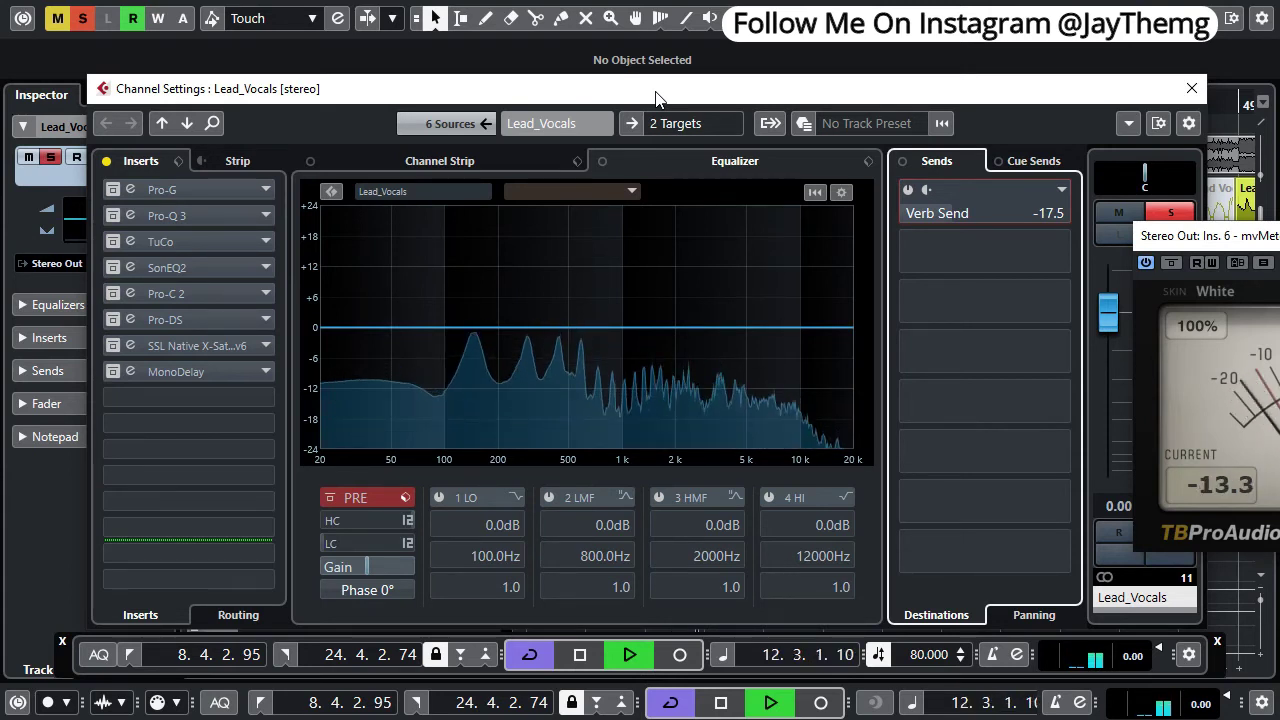
{"action": "key", "text": "space"}
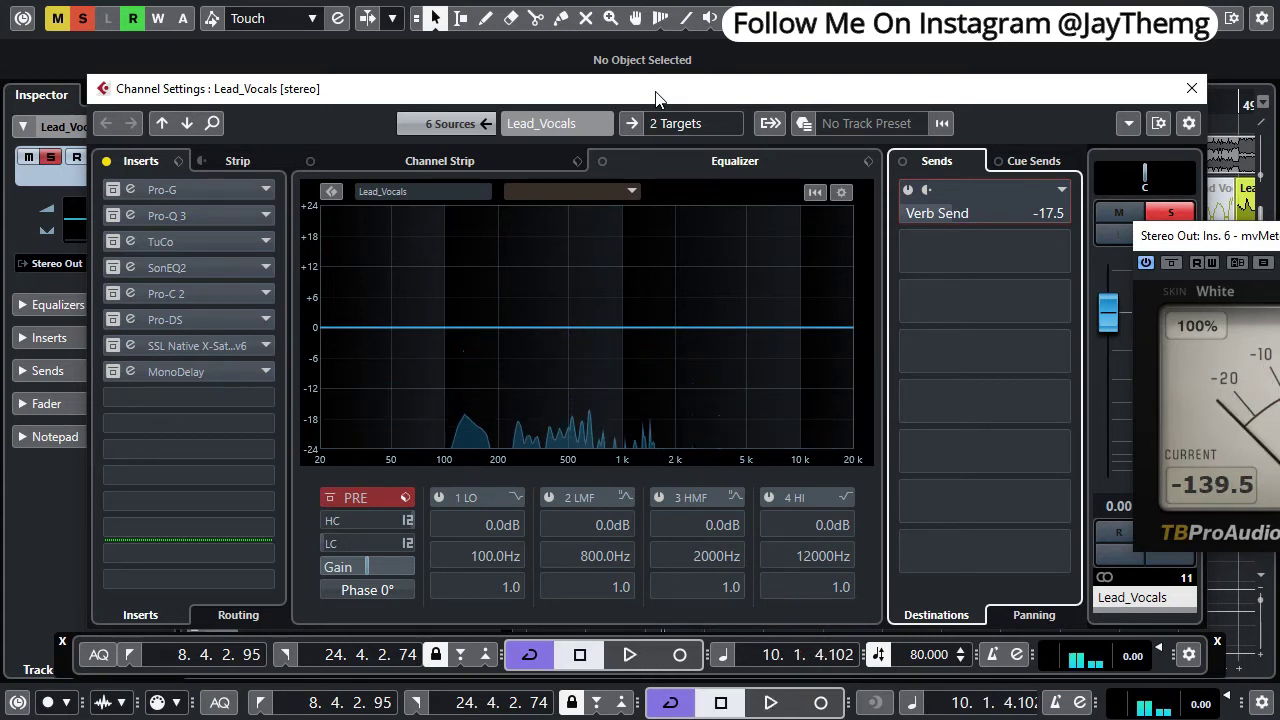
- Re-enable the Lead_Vocals inserts and Verb Send and play the same section with processing
{"action": "left_click_drag", "start_coordinate": [300, 88], "coordinate": [332, 78]}
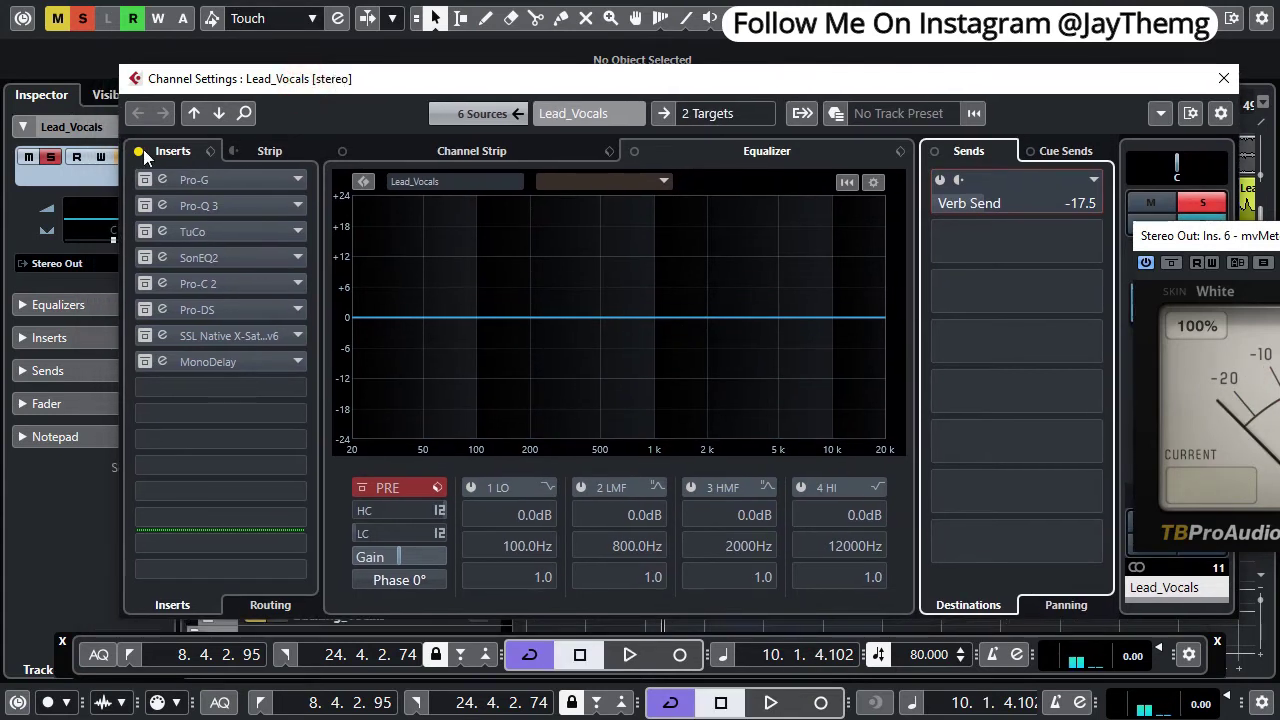
{"action": "left_click", "coordinate": [955, 198]}
{"action": "left_click_drag", "start_coordinate": [775, 83], "coordinate": [733, 110]}
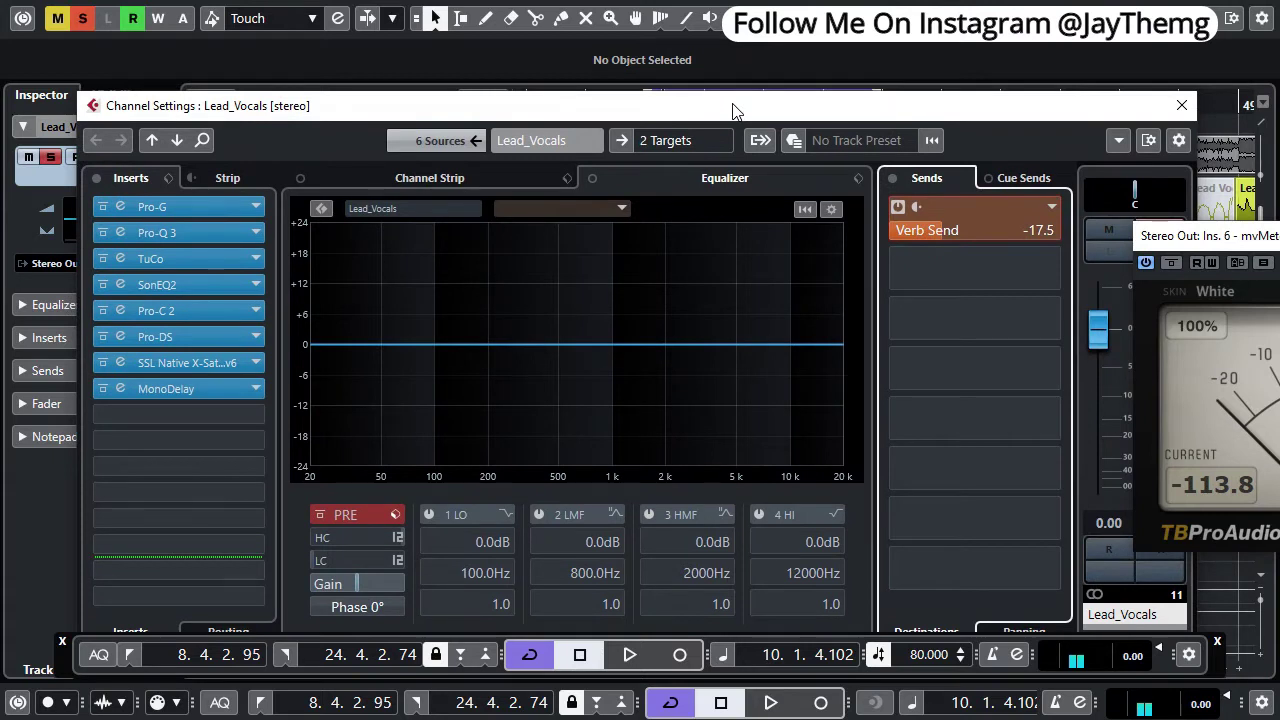
{"action": "key", "text": "space"}
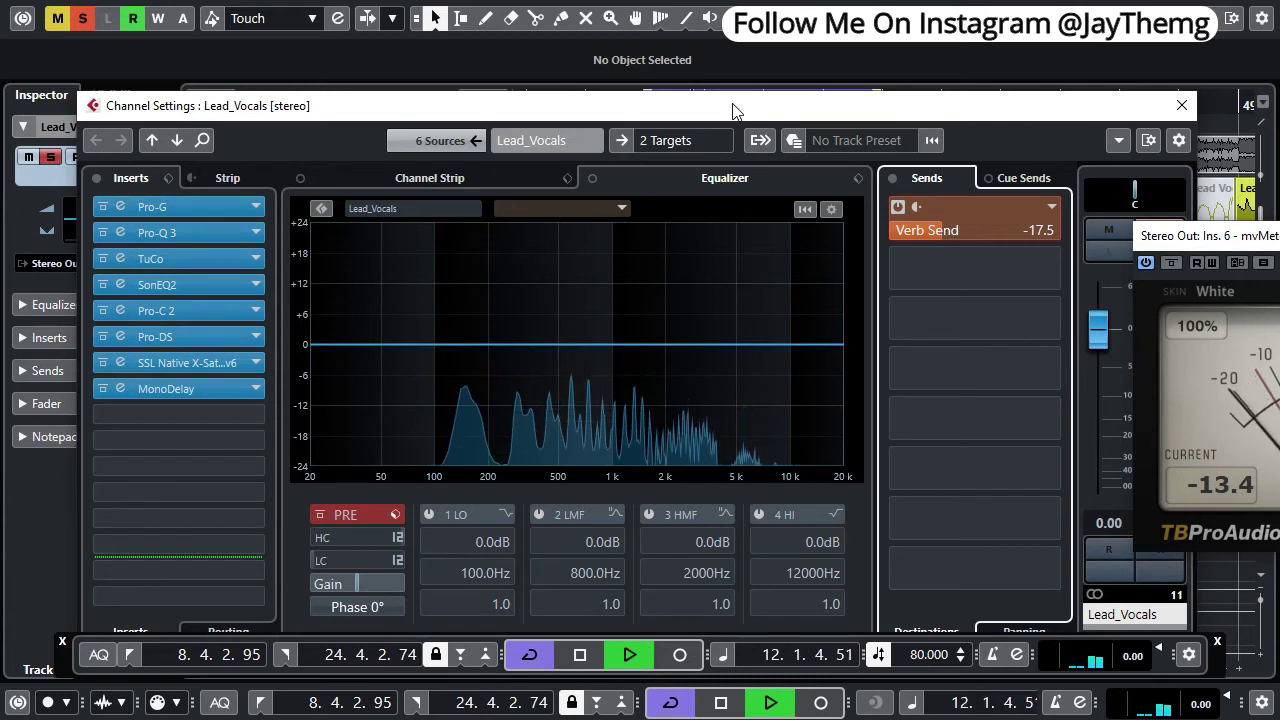
{"action": "key", "text": "space"}
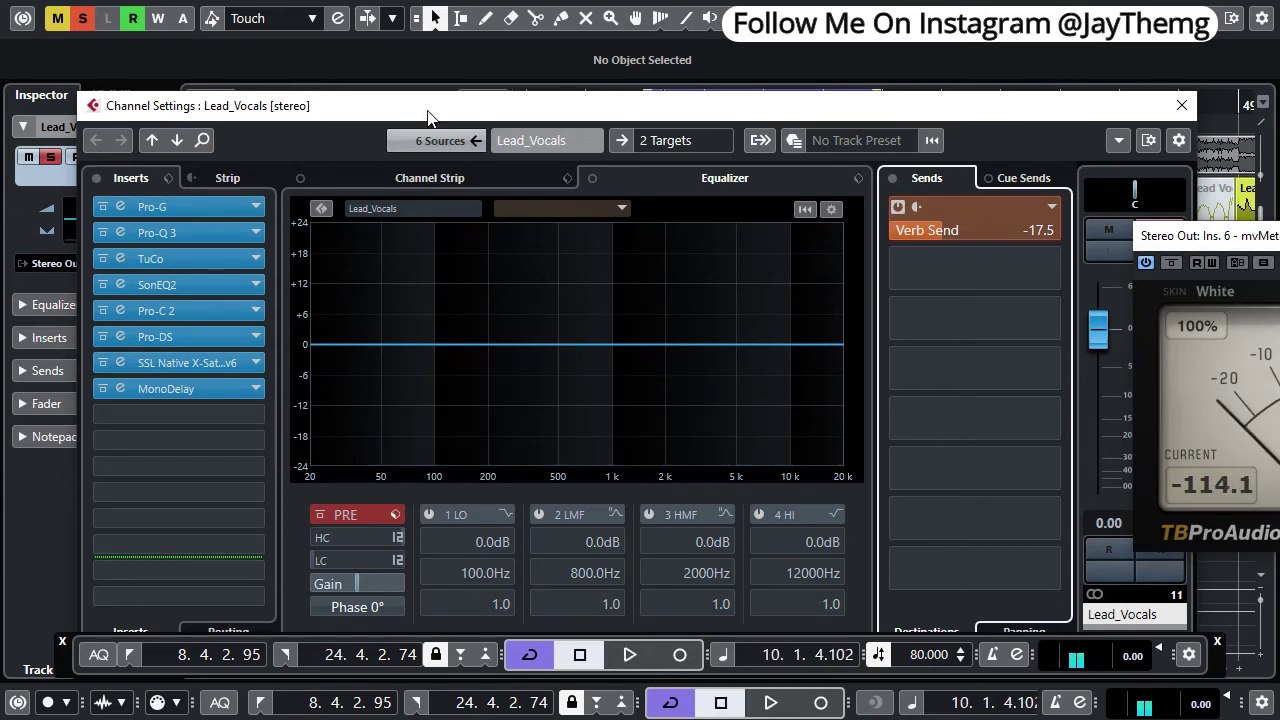
- Turn off the Verb Send and bypass the inserts below Pro-G, from Pro-Q 3 through MonoDelay
{"action": "left_click_drag", "start_coordinate": [428, 115], "coordinate": [479, 118]}
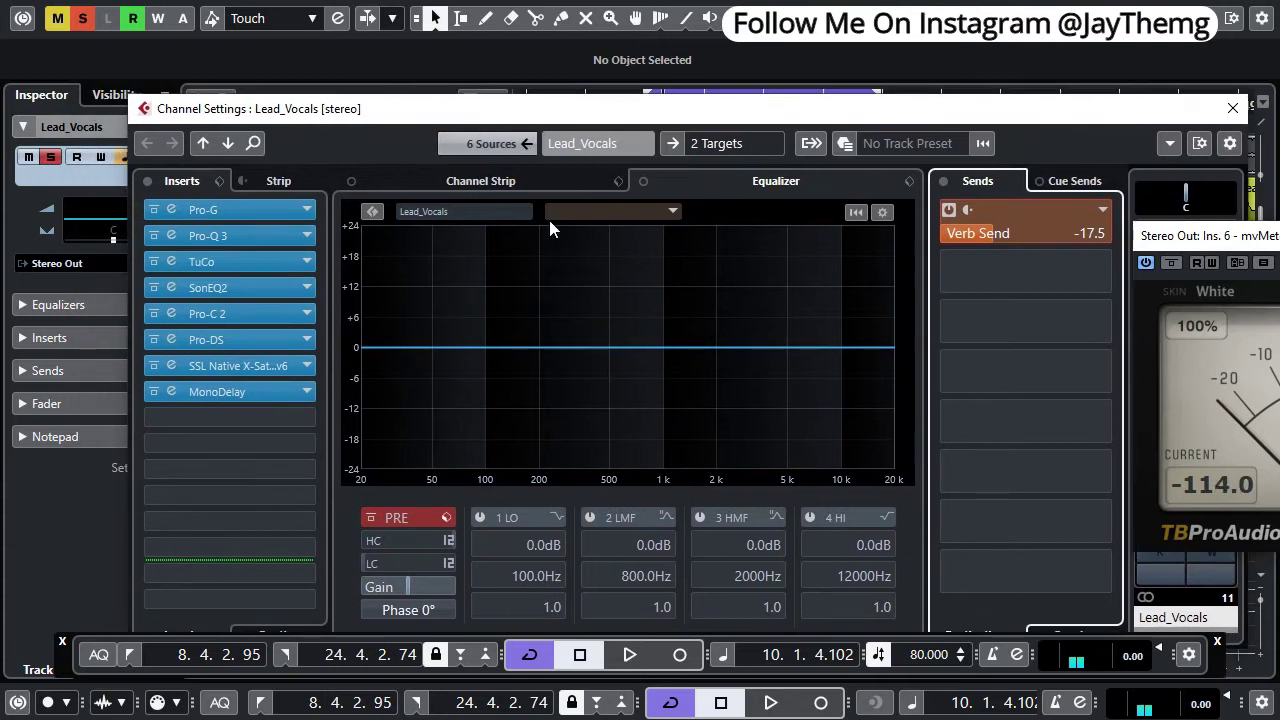
{"action": "left_click", "coordinate": [946, 210]}
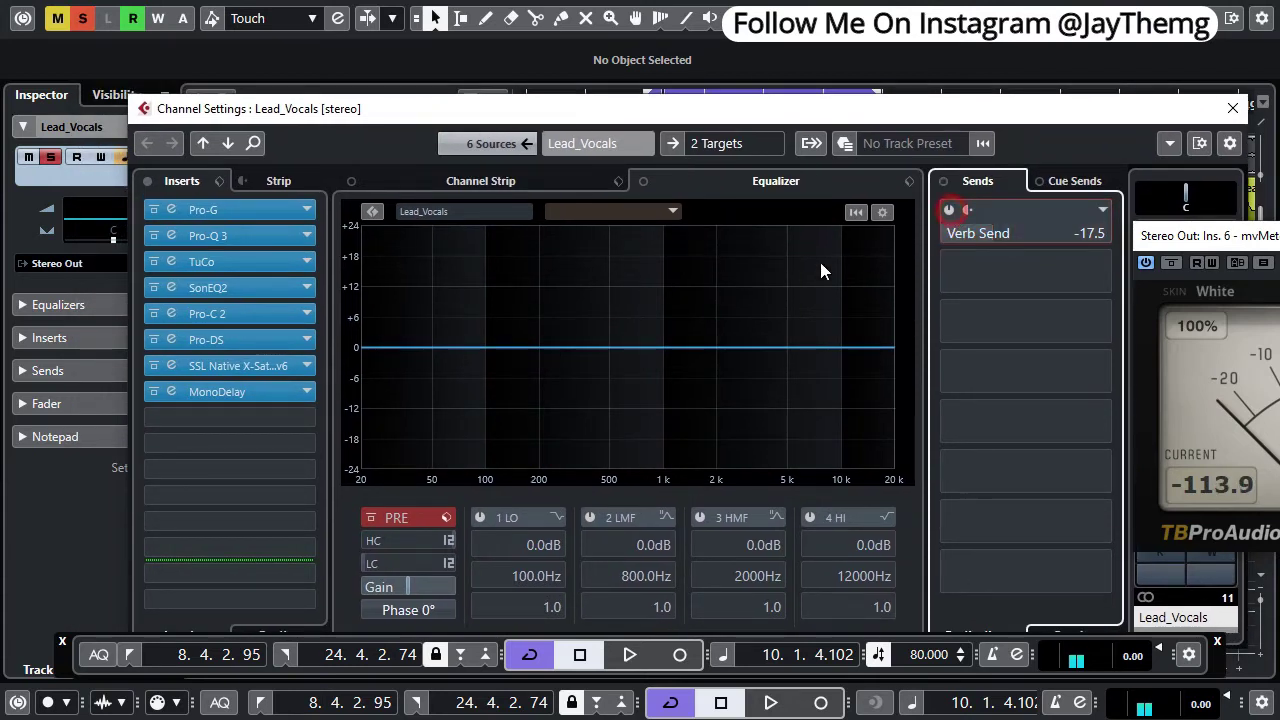
{"action": "left_click", "coordinate": [154, 238]}
{"action": "left_click", "coordinate": [155, 262]}
{"action": "left_click", "coordinate": [154, 288]}
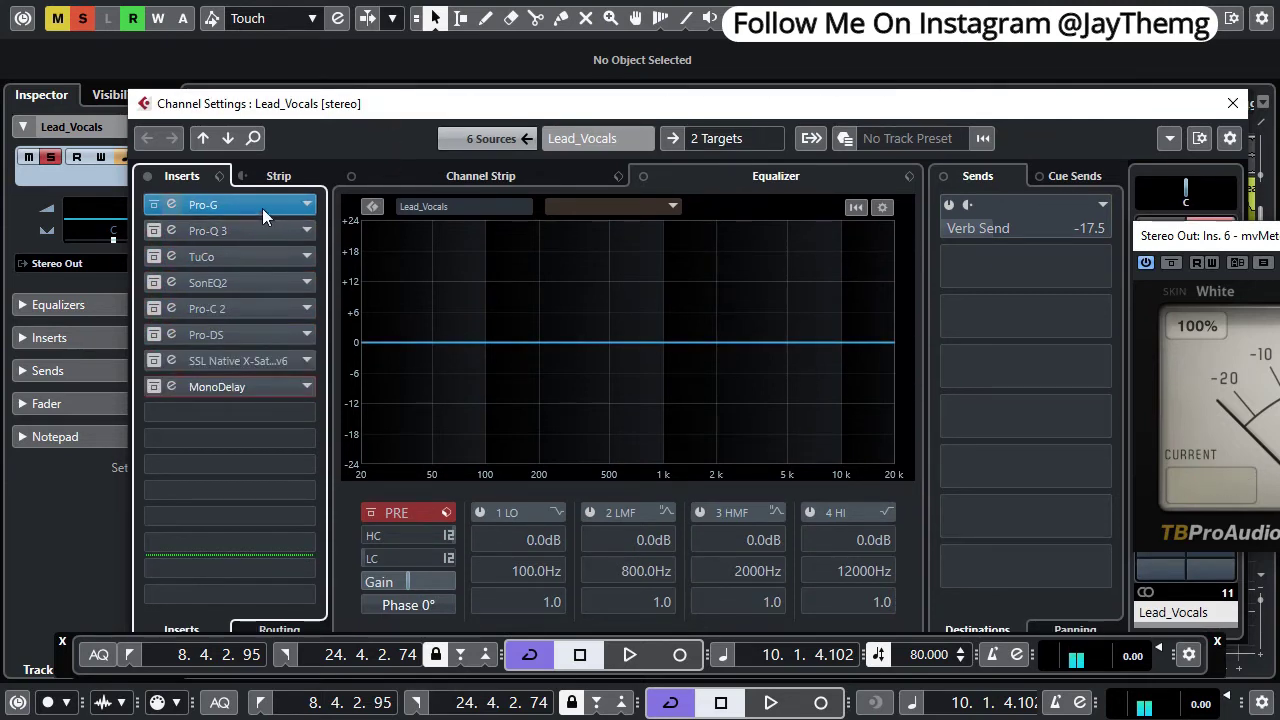
- Inspect the Pro-G gate on insert 1 and its Vocal presets, including Nice And Tight Vocal MTK, and close it
{"action": "double_click", "coordinate": [257, 213]}
{"action": "left_click_drag", "start_coordinate": [485, 203], "coordinate": [485, 141]}
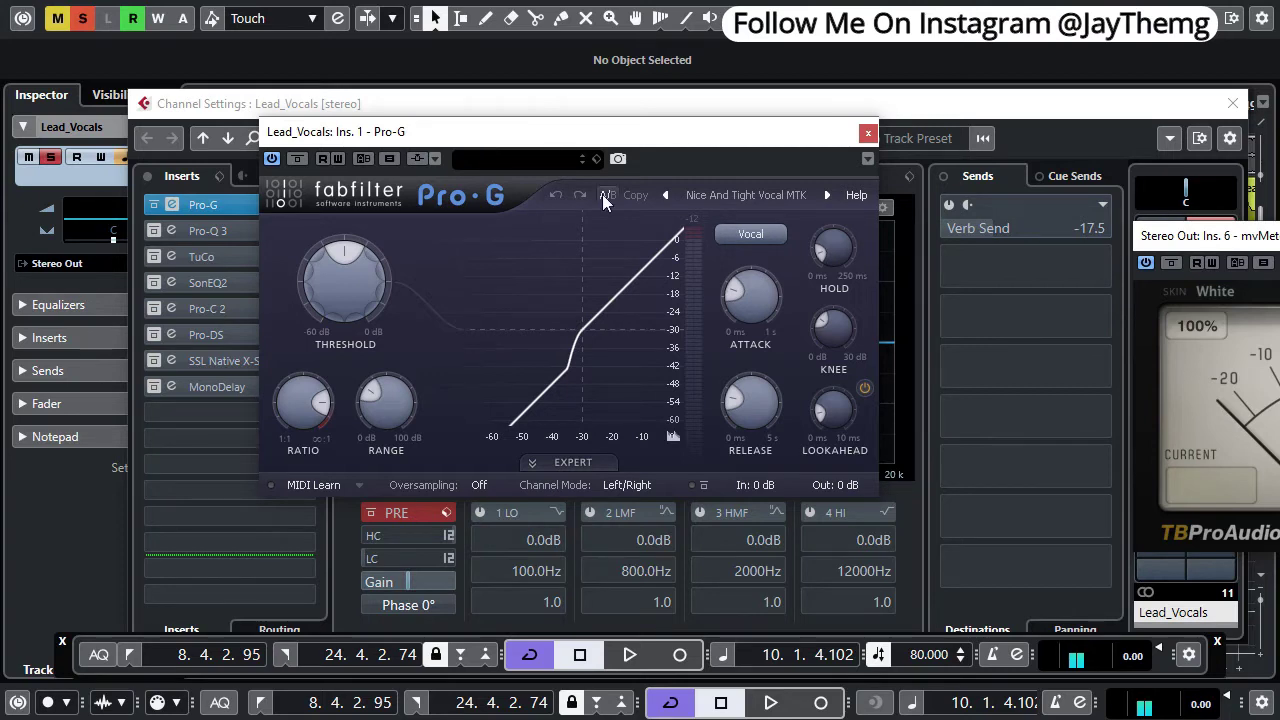
{"action": "left_click", "coordinate": [767, 199]}
{"action": "mouse_move", "coordinate": [740, 328]}
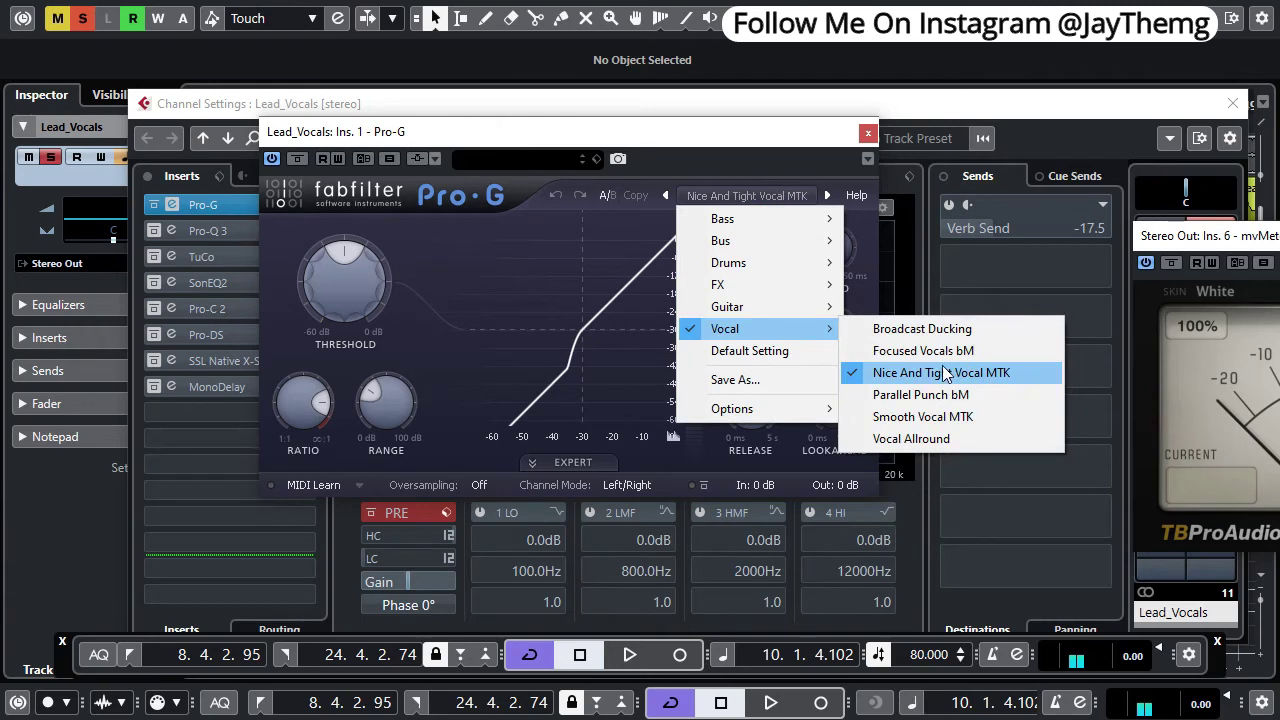
{"action": "left_click", "coordinate": [868, 133]}
- Reactivate and open Pro-Q 3 on insert 2, and audition its 236.36 Hz band soloed during playback
{"action": "left_click", "coordinate": [295, 235]}
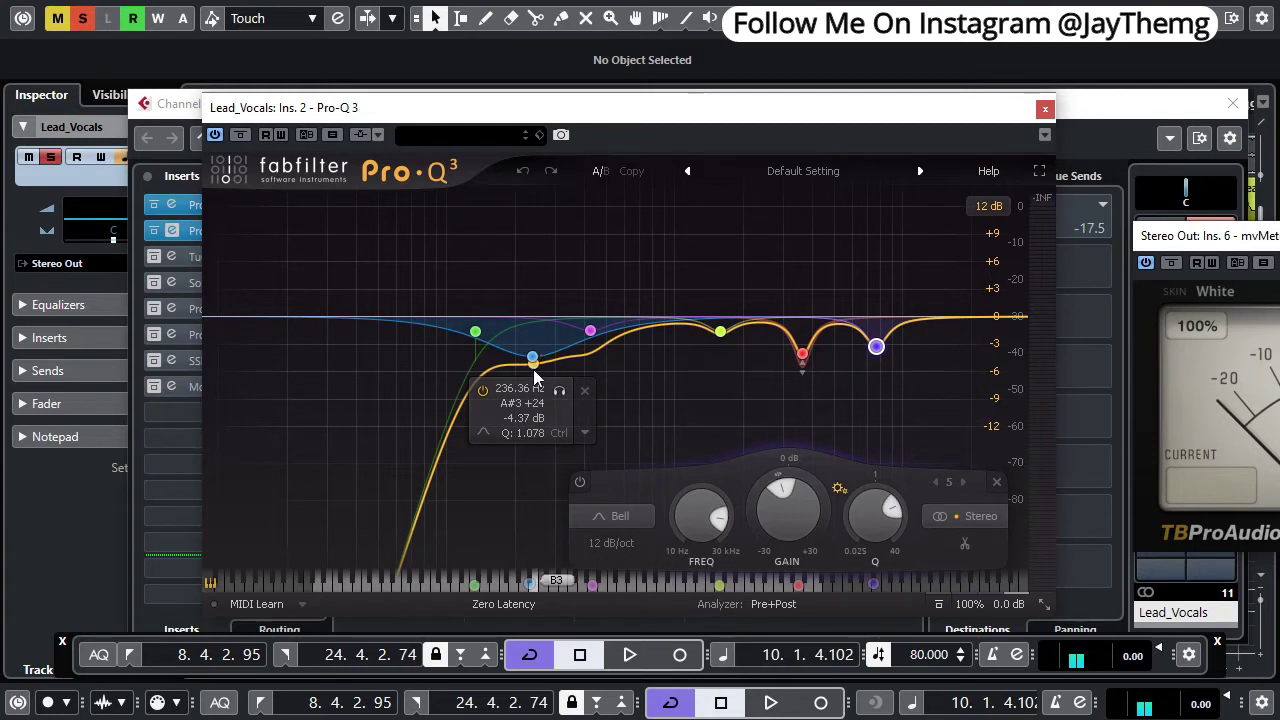
{"action": "left_click", "coordinate": [532, 357]}
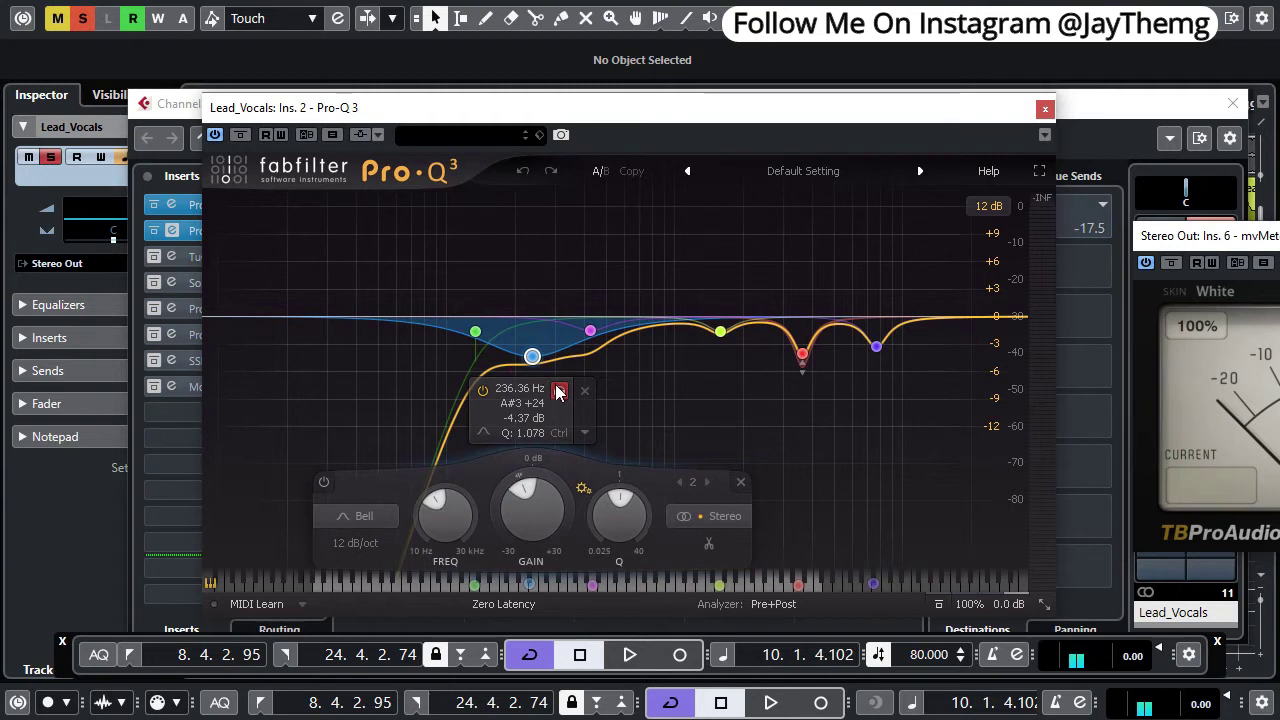
{"action": "left_click", "coordinate": [558, 393]}
{"action": "key", "text": "space"}
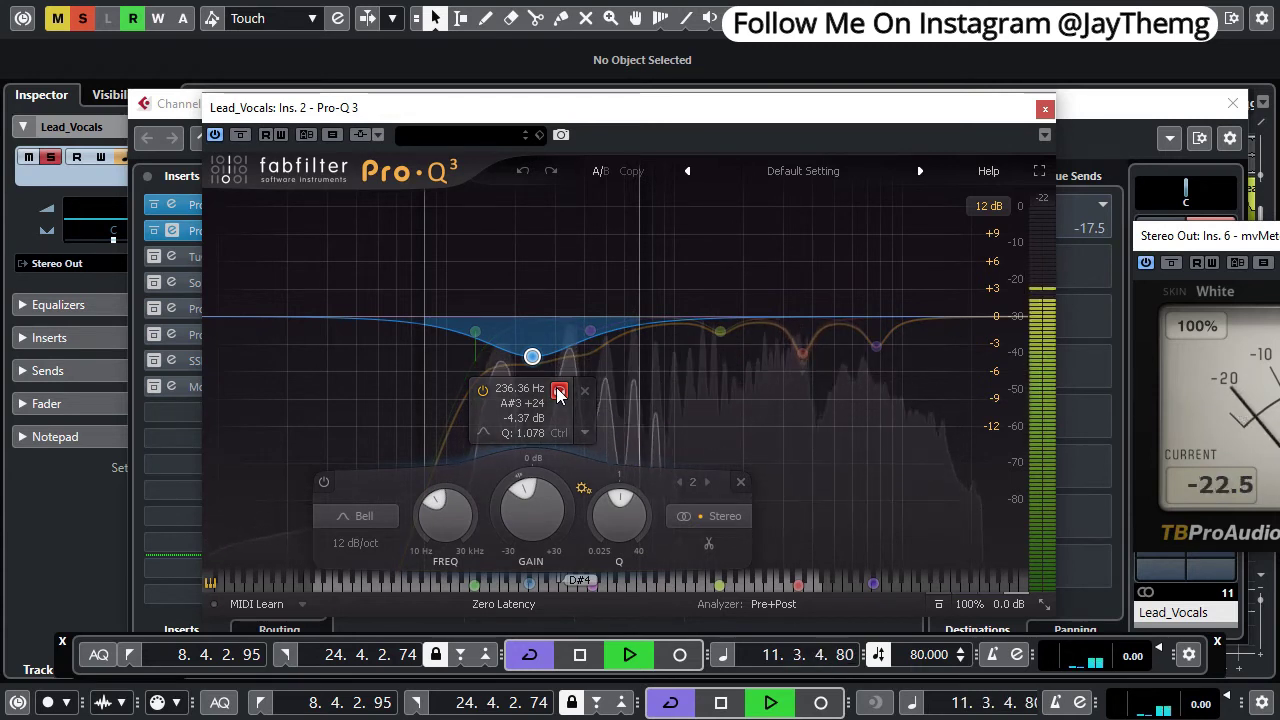
{"action": "key", "text": "space"}
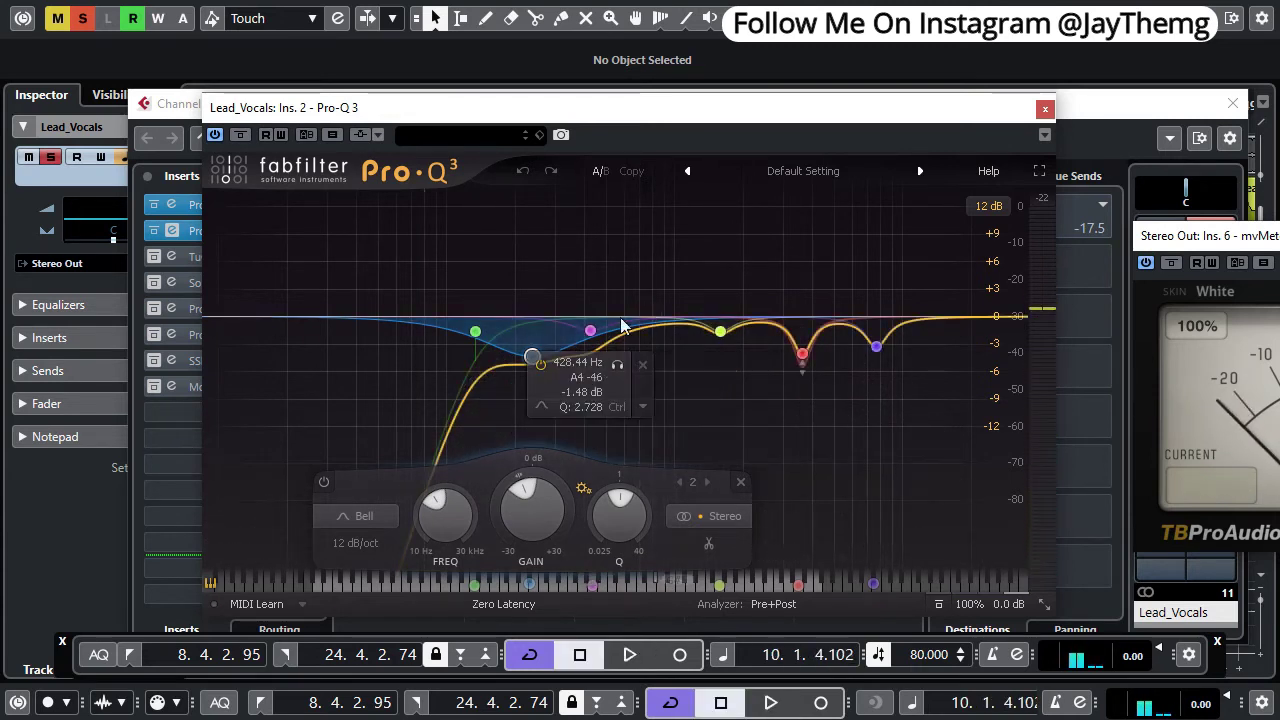
- Audition the 428.44 Hz band of Pro-Q 3 soloed during playback
{"action": "left_click", "coordinate": [590, 330]}
{"action": "left_click", "coordinate": [617, 364]}
{"action": "key", "text": "space"}
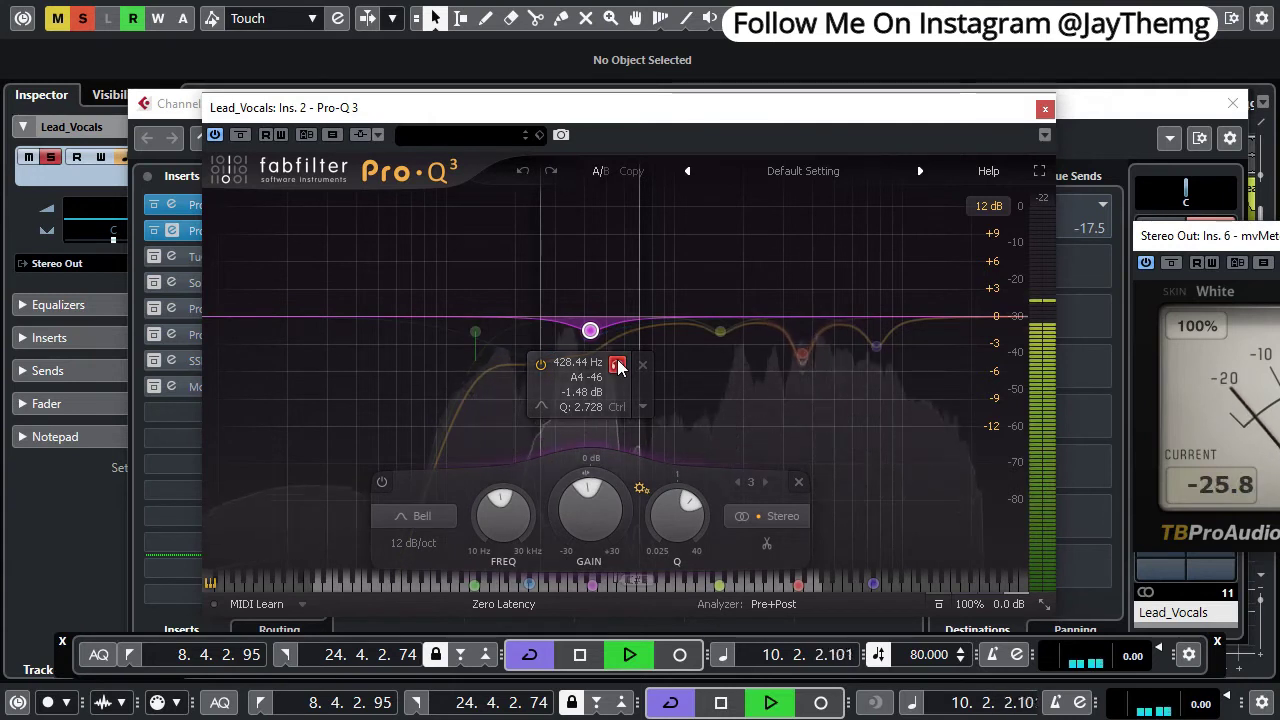
{"action": "key", "text": "space"}
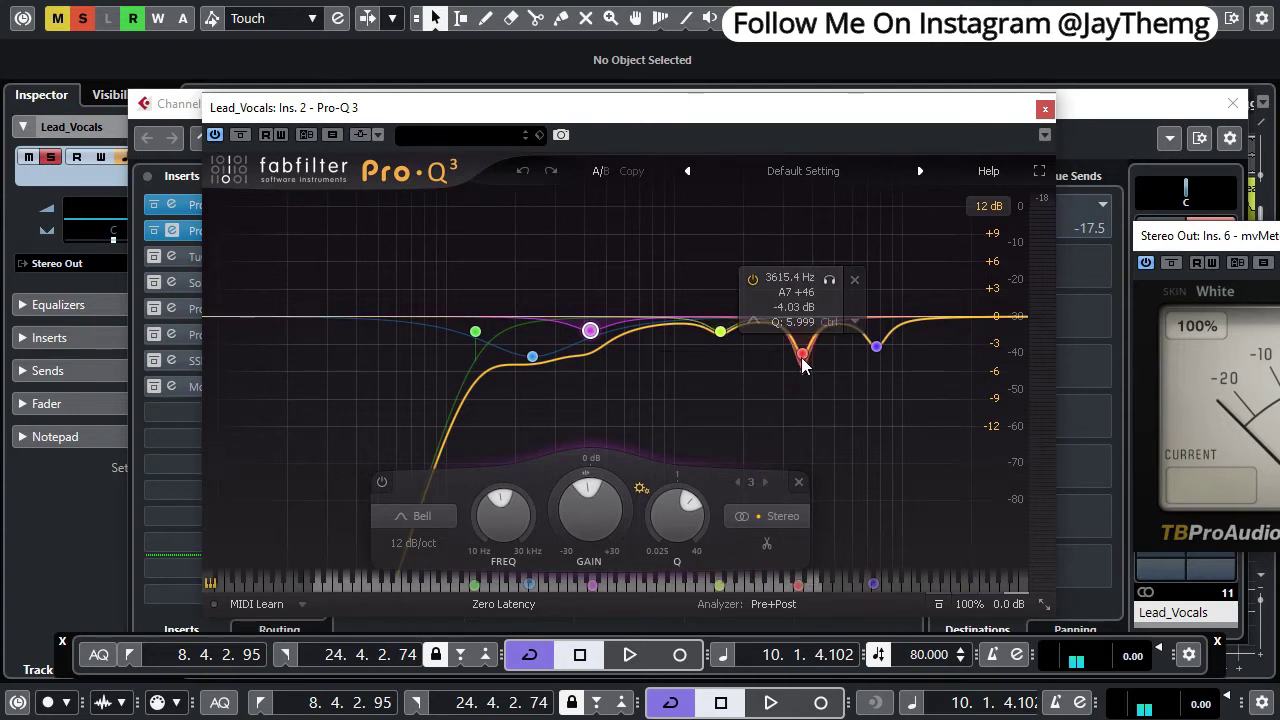
- Audition the 1587.3 Hz band of Pro-Q 3 soloed during playback
{"action": "left_click", "coordinate": [720, 332]}
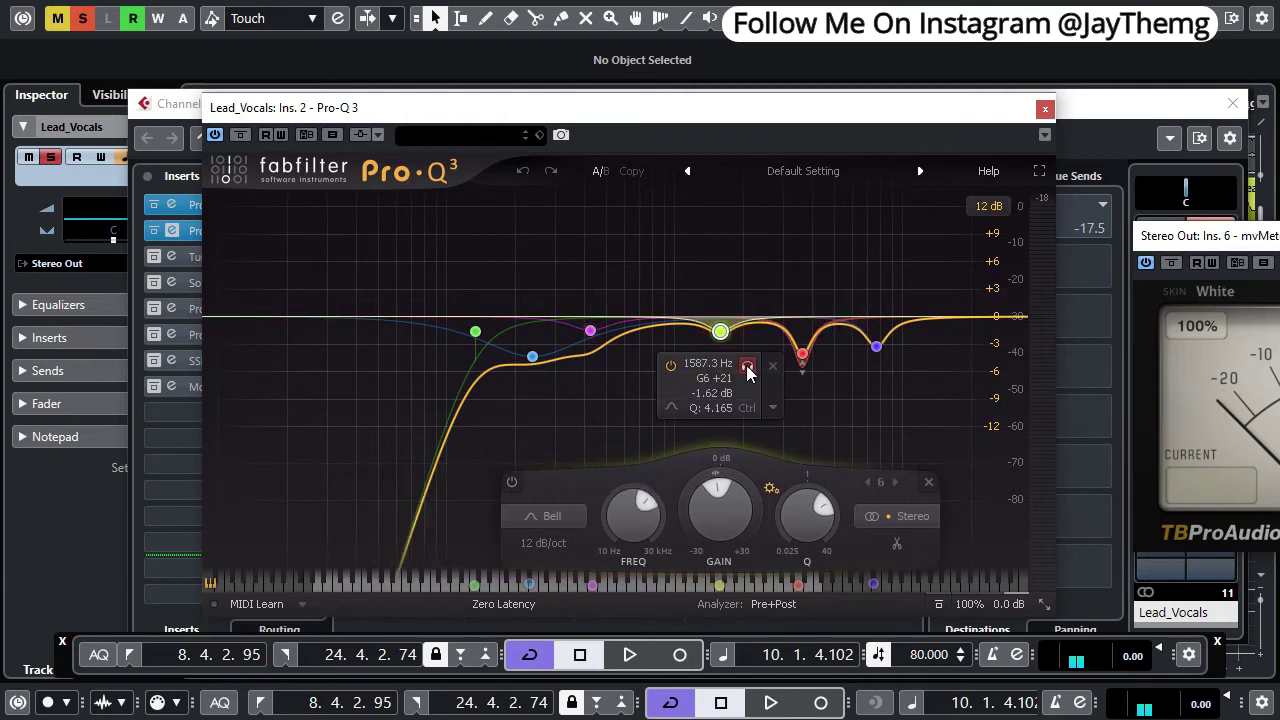
{"action": "left_click", "coordinate": [747, 368]}
{"action": "key", "text": "space"}
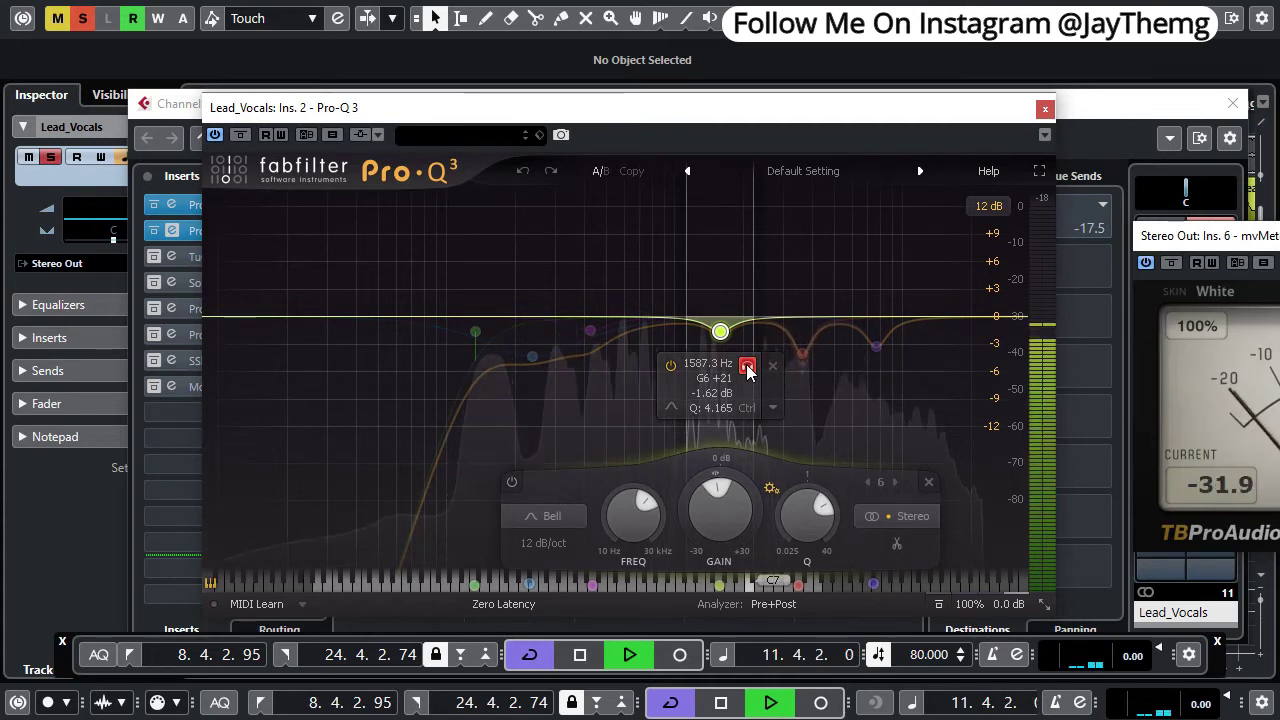
{"action": "left_click", "coordinate": [747, 368]}
- Audition the dynamic 3615.4 Hz band of Pro-Q 3 soloed during playback, and select the highest purple band
{"action": "left_click", "coordinate": [802, 353]}
{"action": "key", "text": "space"}
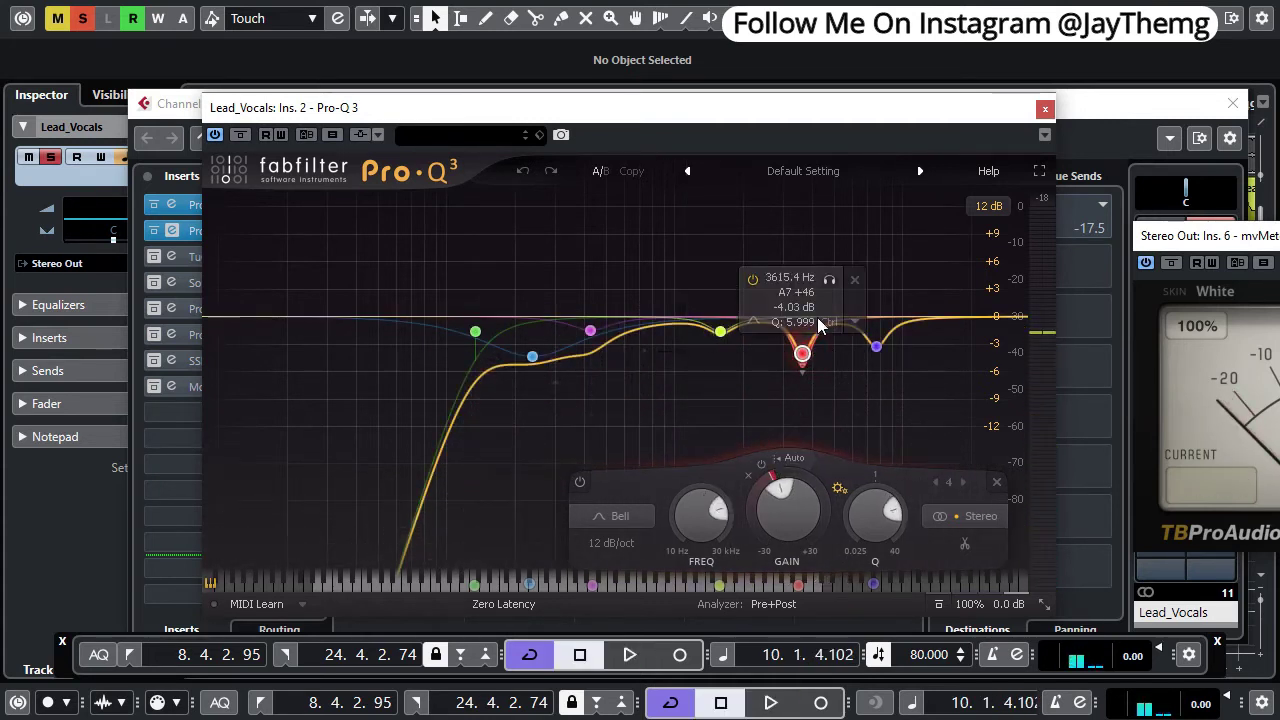
{"action": "left_click", "coordinate": [829, 281]}
{"action": "key", "text": "space"}
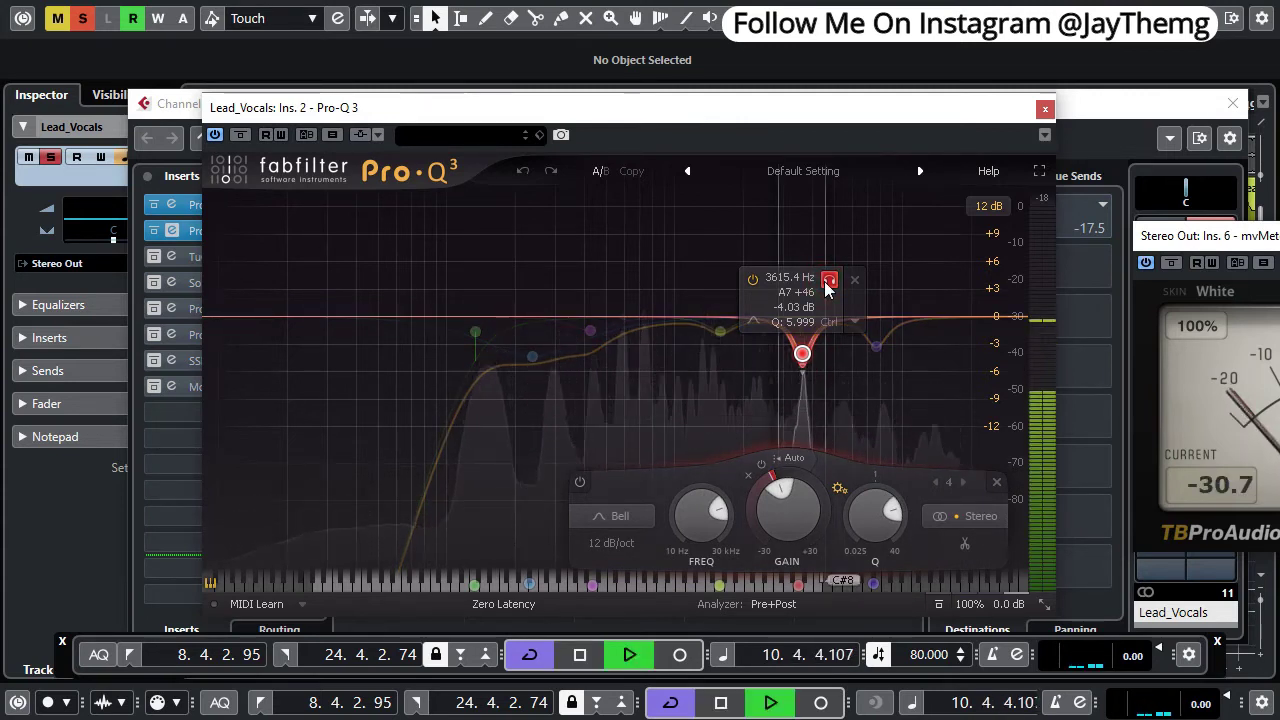
{"action": "left_click", "coordinate": [828, 282]}
{"action": "key", "text": "space"}
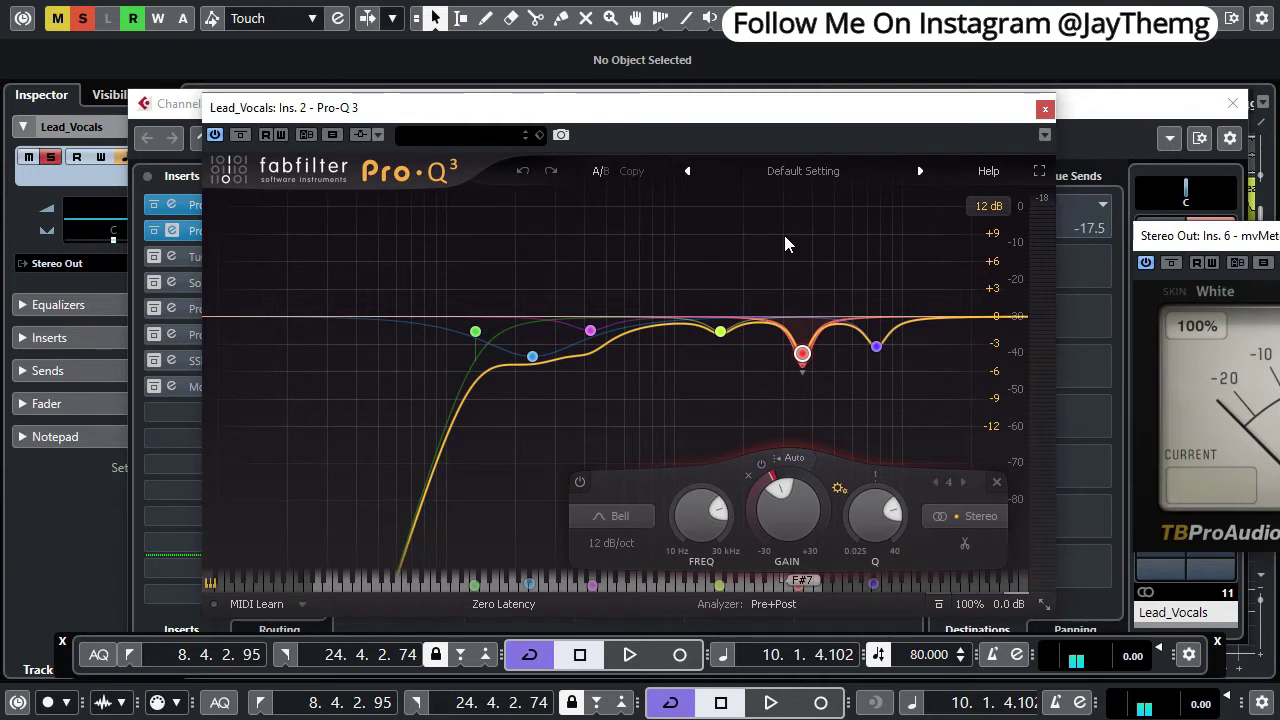
{"action": "left_click", "coordinate": [876, 347]}
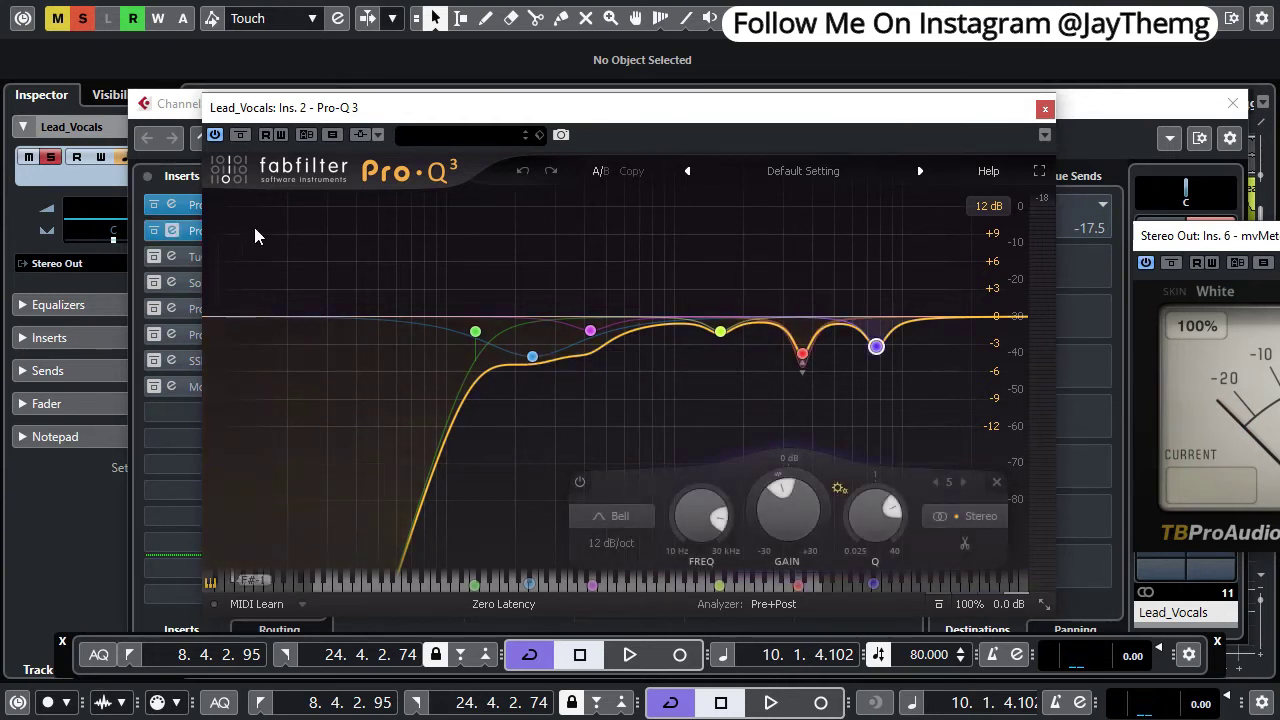
- Compare the vocal with Pro-Q 3 bypassed and active by playing the section in both states
{"action": "left_click_drag", "start_coordinate": [599, 107], "coordinate": [641, 147]}
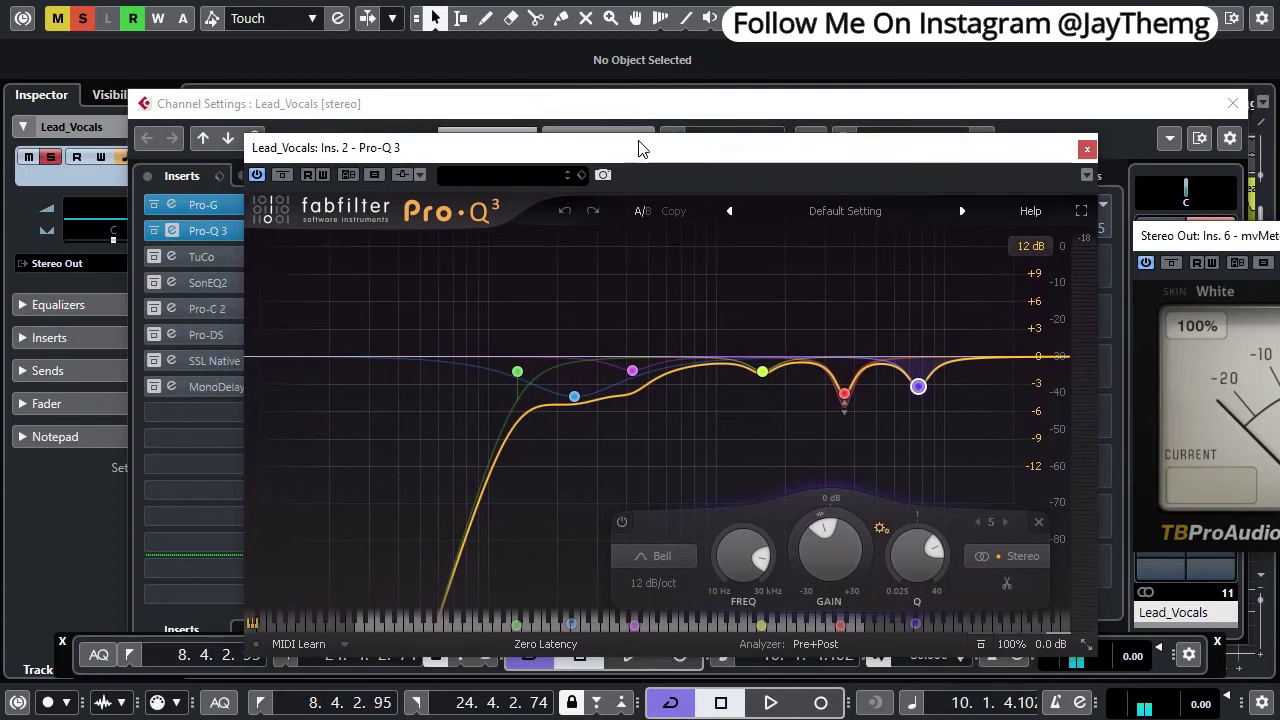
{"action": "left_click", "coordinate": [256, 174]}
{"action": "key", "text": "space"}
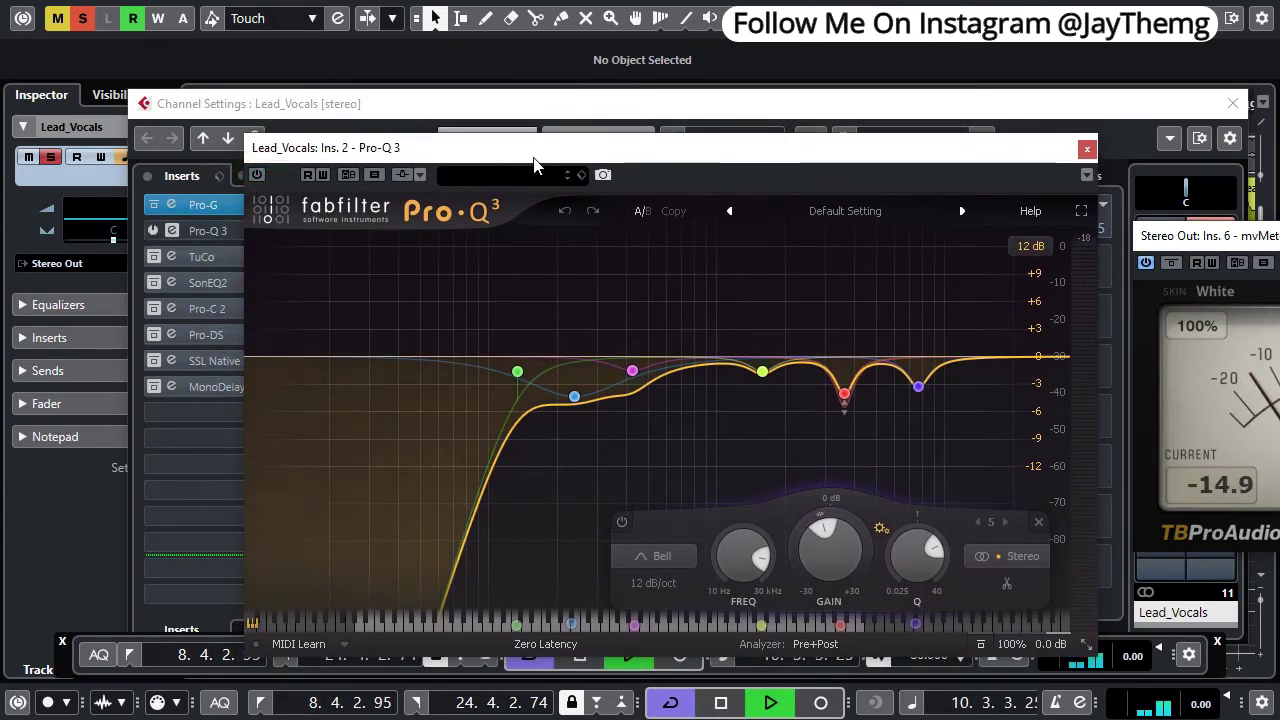
{"action": "left_click_drag", "start_coordinate": [628, 160], "coordinate": [628, 113]}
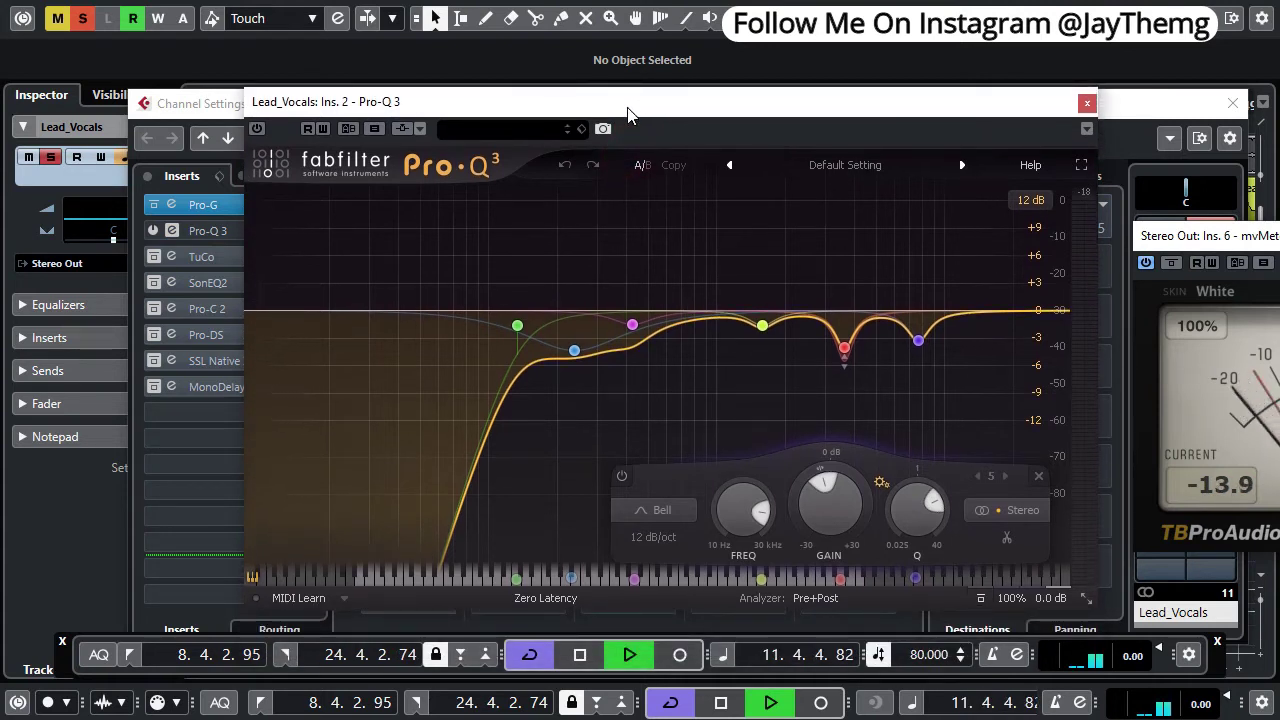
{"action": "key", "text": "space"}
{"action": "left_click", "coordinate": [257, 128]}
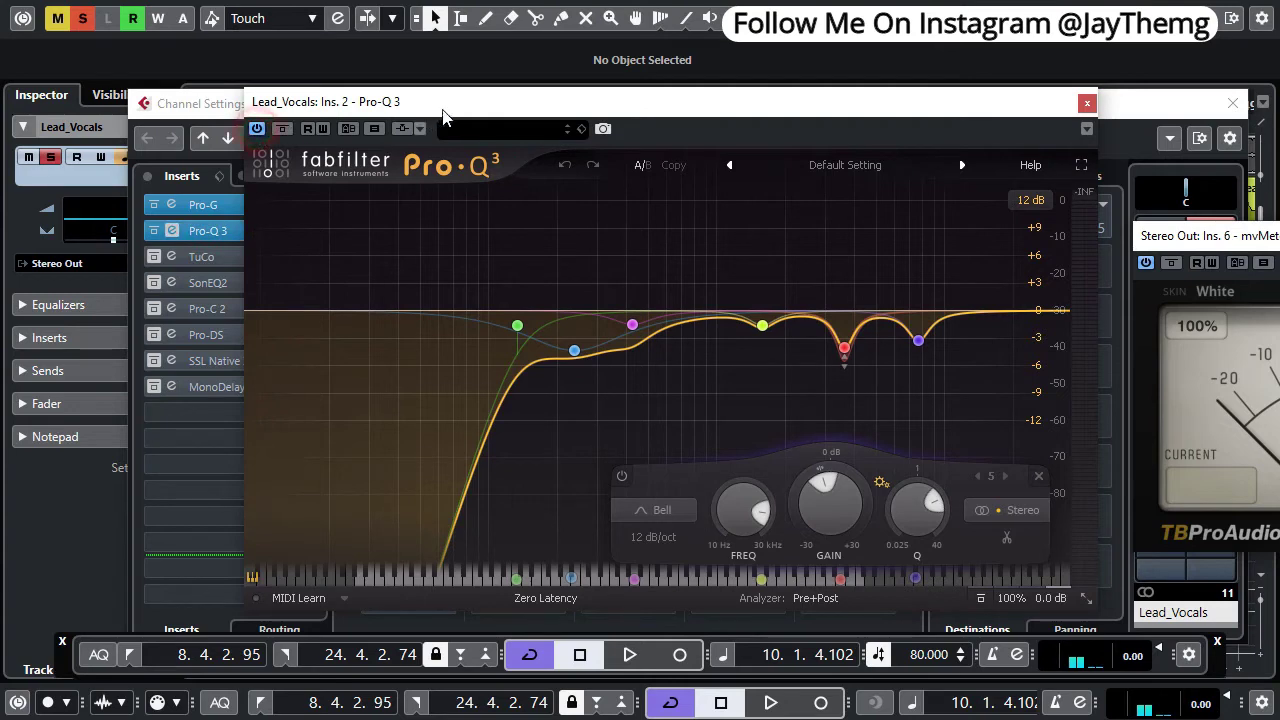
{"action": "key", "text": "space"}
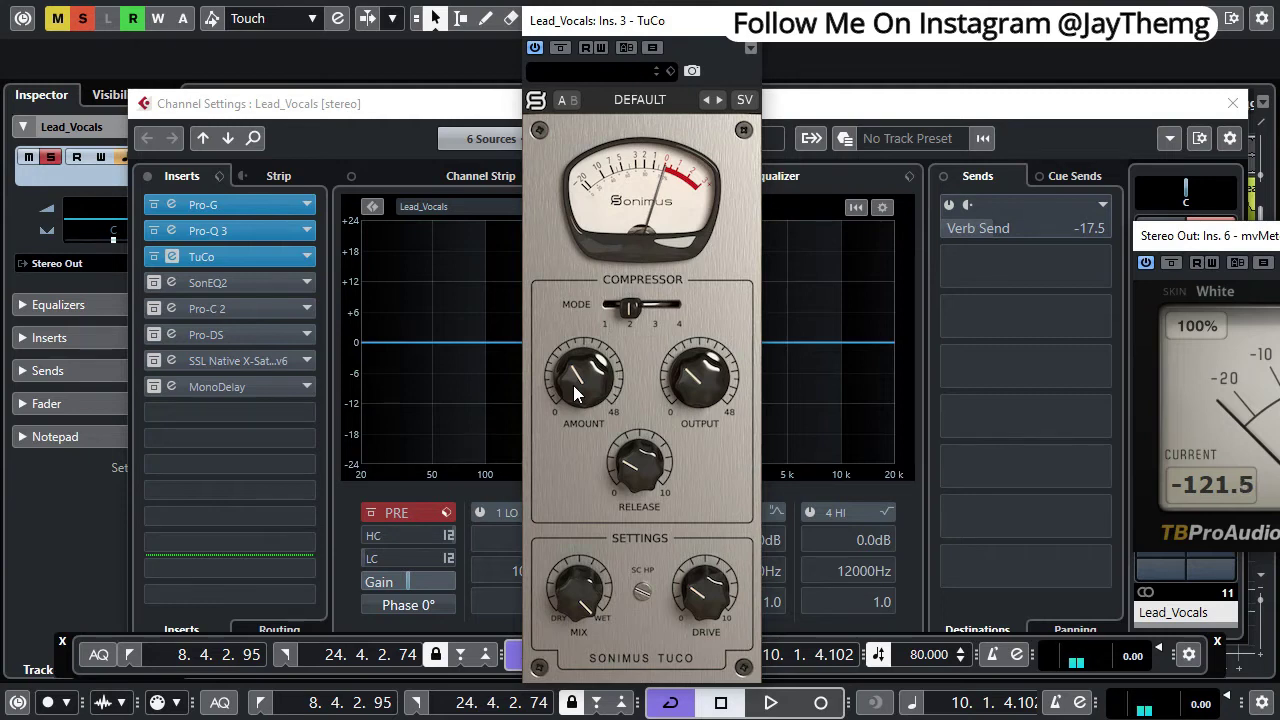
- Compare the vocal with the TuCo compressor bypassed and active by playing the section in both states
{"action": "left_click", "coordinate": [536, 47]}
{"action": "key", "text": "space"}
{"action": "left_click_drag", "start_coordinate": [698, 24], "coordinate": [701, 27]}
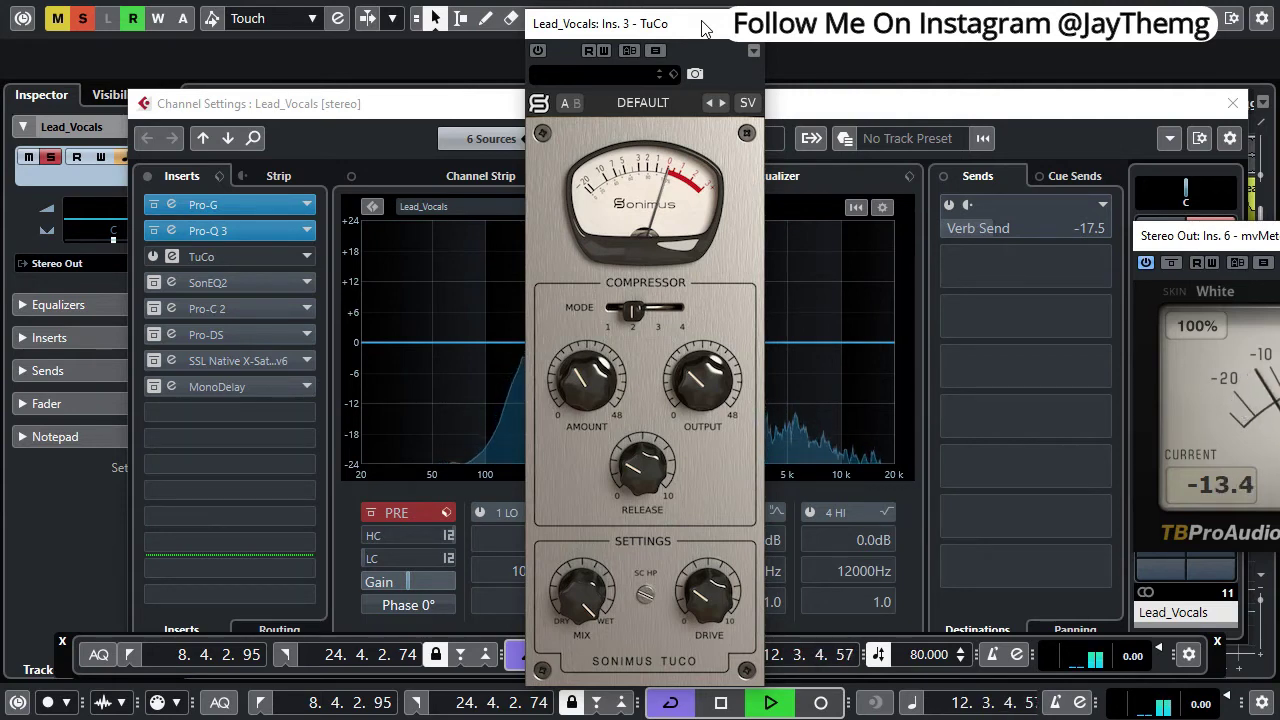
{"action": "key", "text": "space"}
{"action": "left_click", "coordinate": [537, 50]}
{"action": "key", "text": "space"}
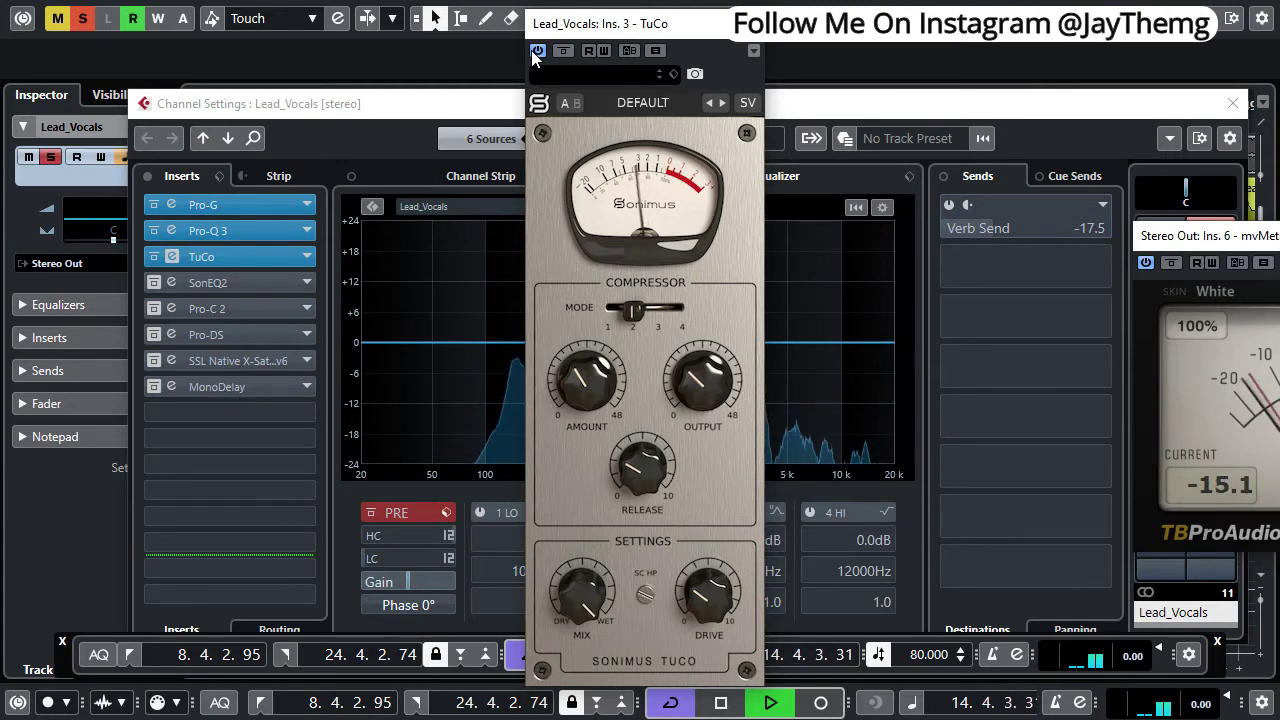
{"action": "key", "text": "space"}
{"action": "left_click_drag", "start_coordinate": [689, 31], "coordinate": [689, 28]}
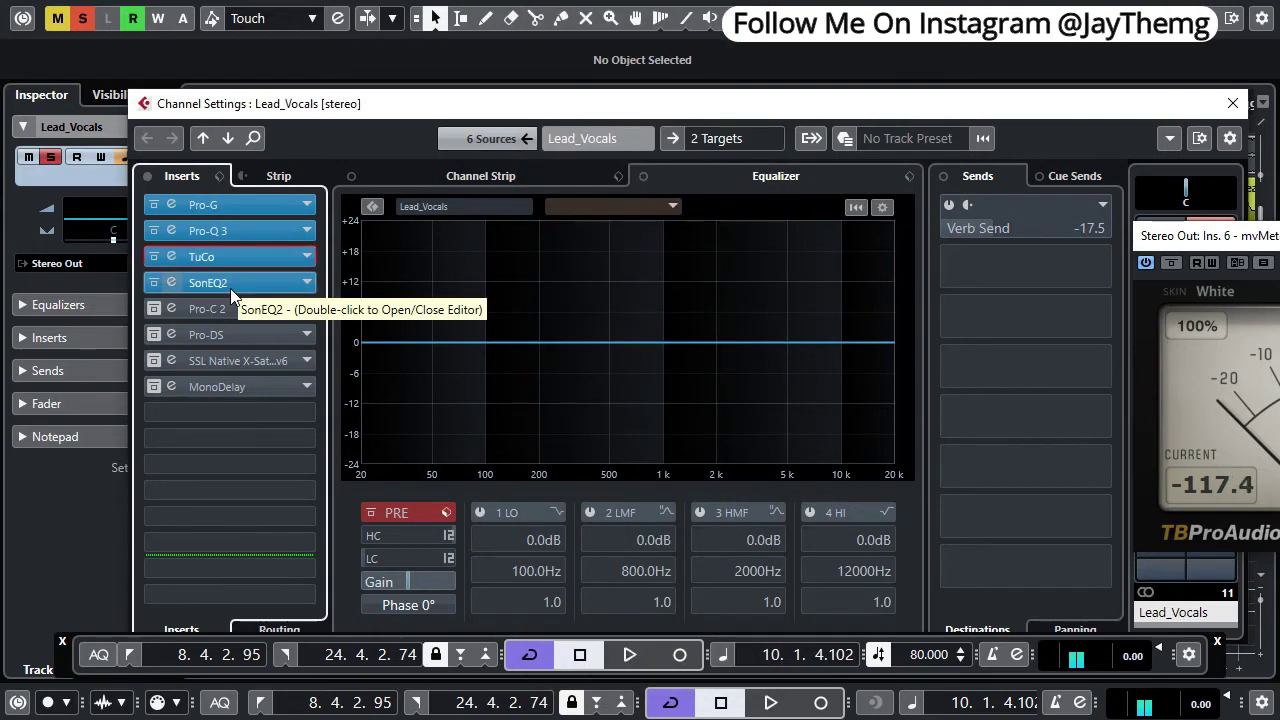
- Open the SonEQ2 equalizer on Lead_Vocals and examine its low mid, hi mid and high band settings
{"action": "double_click", "coordinate": [240, 298]}
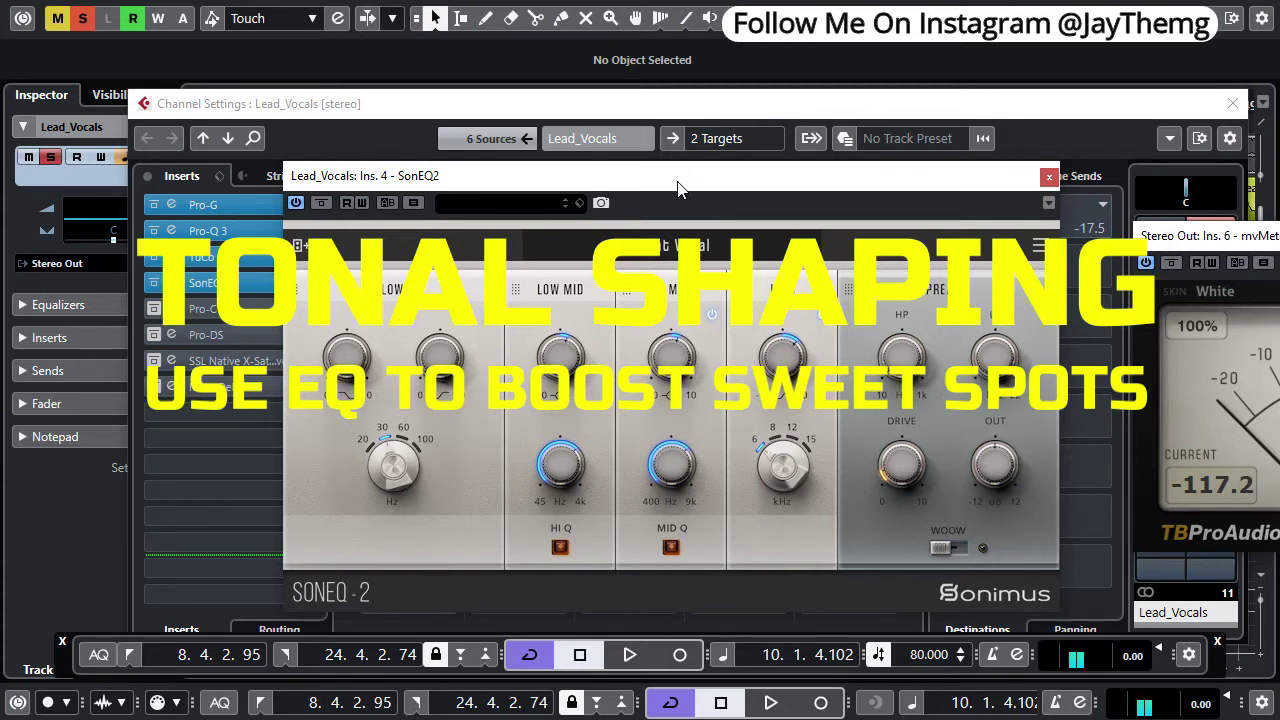
{"action": "left_click_drag", "start_coordinate": [678, 188], "coordinate": [683, 188]}
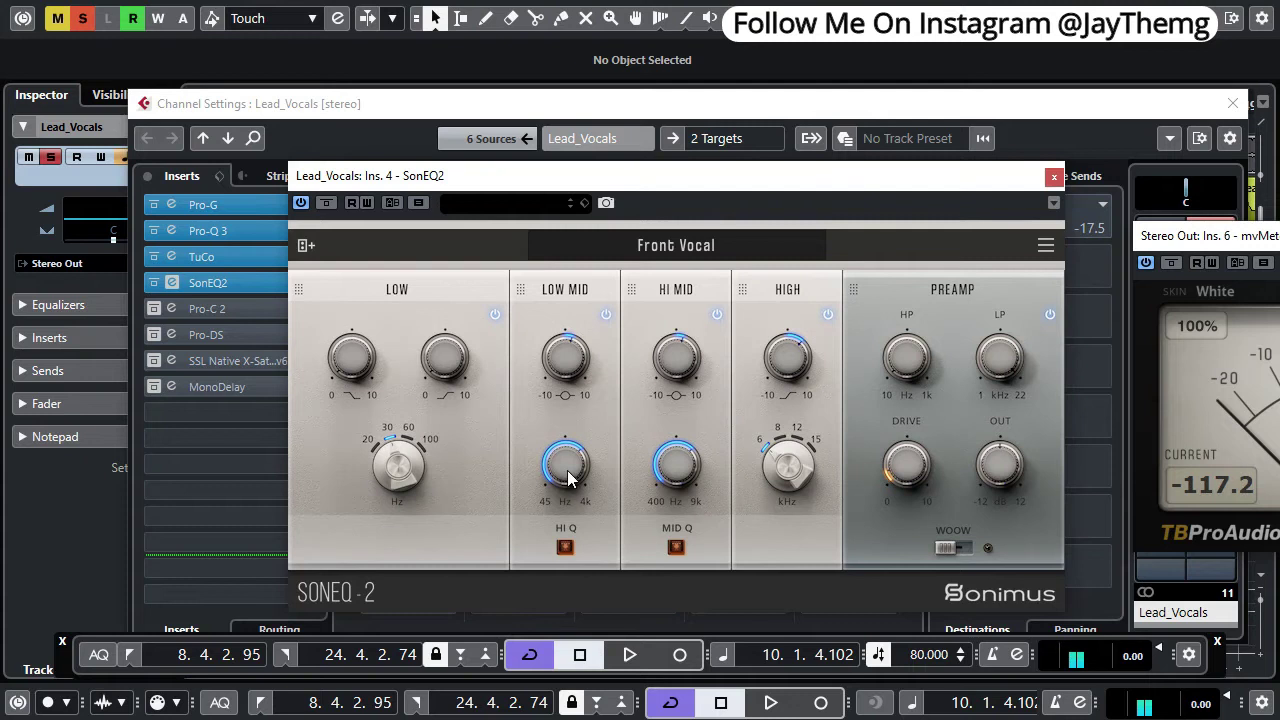
{"action": "mouse_move", "coordinate": [679, 476]}
{"action": "left_click", "coordinate": [677, 470]}
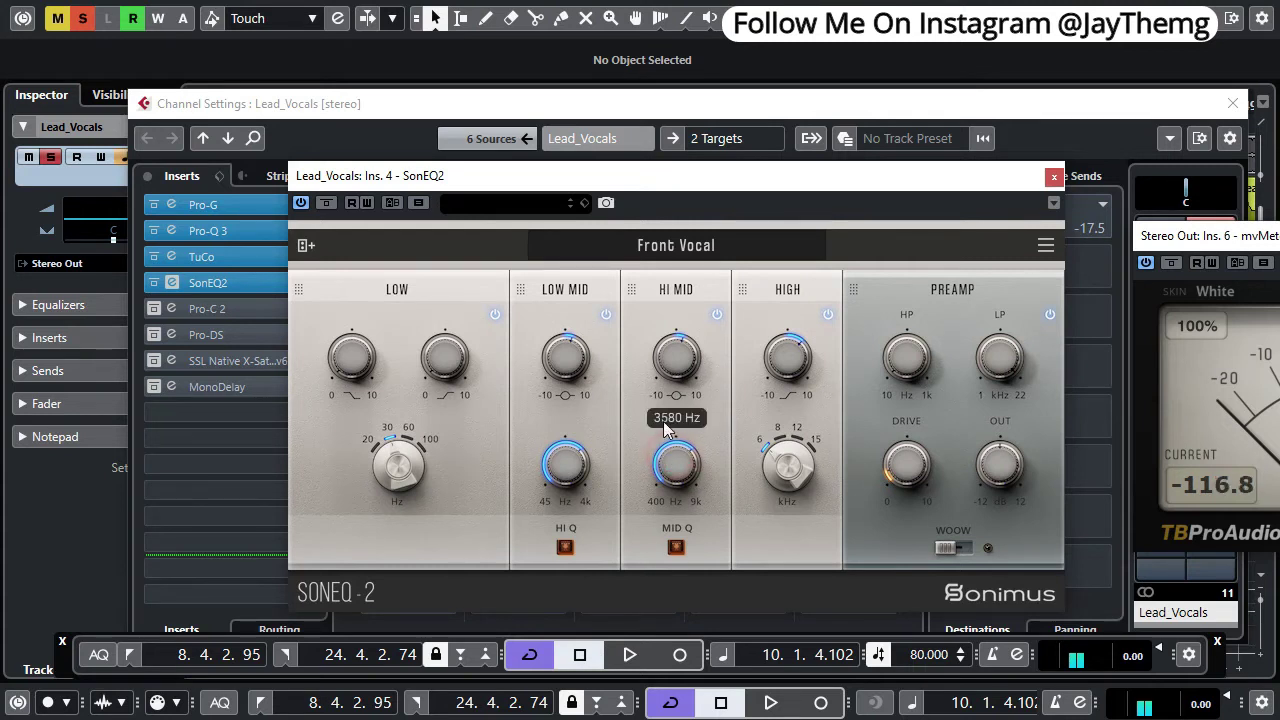
{"action": "left_click", "coordinate": [677, 361]}
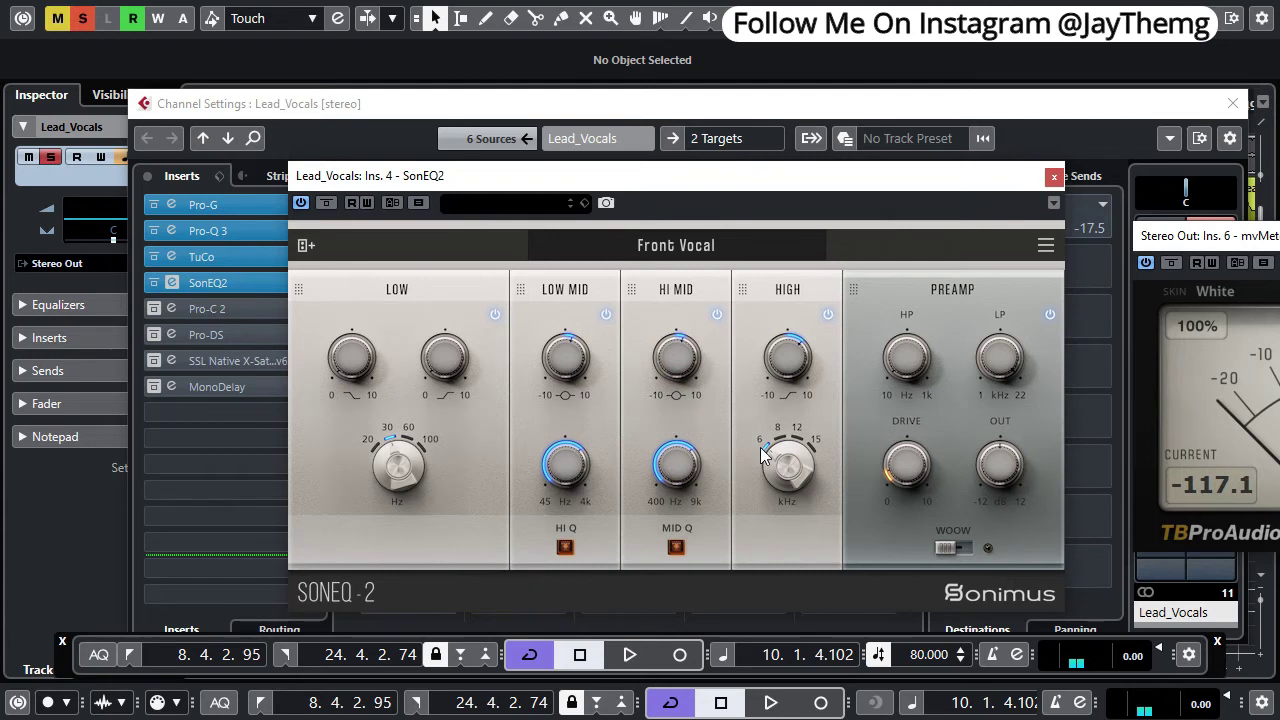
{"action": "left_click", "coordinate": [790, 367]}
- Compare the vocal with SonEQ2 bypassed and active by playing the section in both states
{"action": "left_click", "coordinate": [154, 283], "text": "alt"}
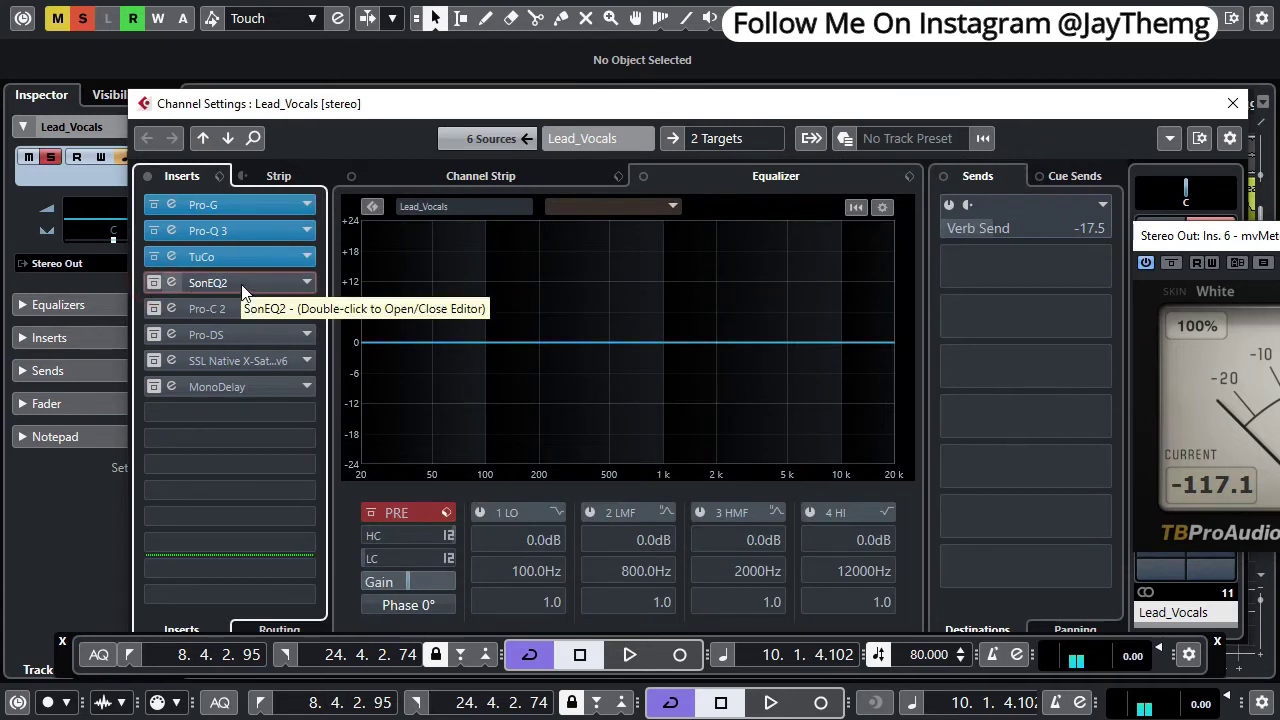
{"action": "key", "text": "space"}
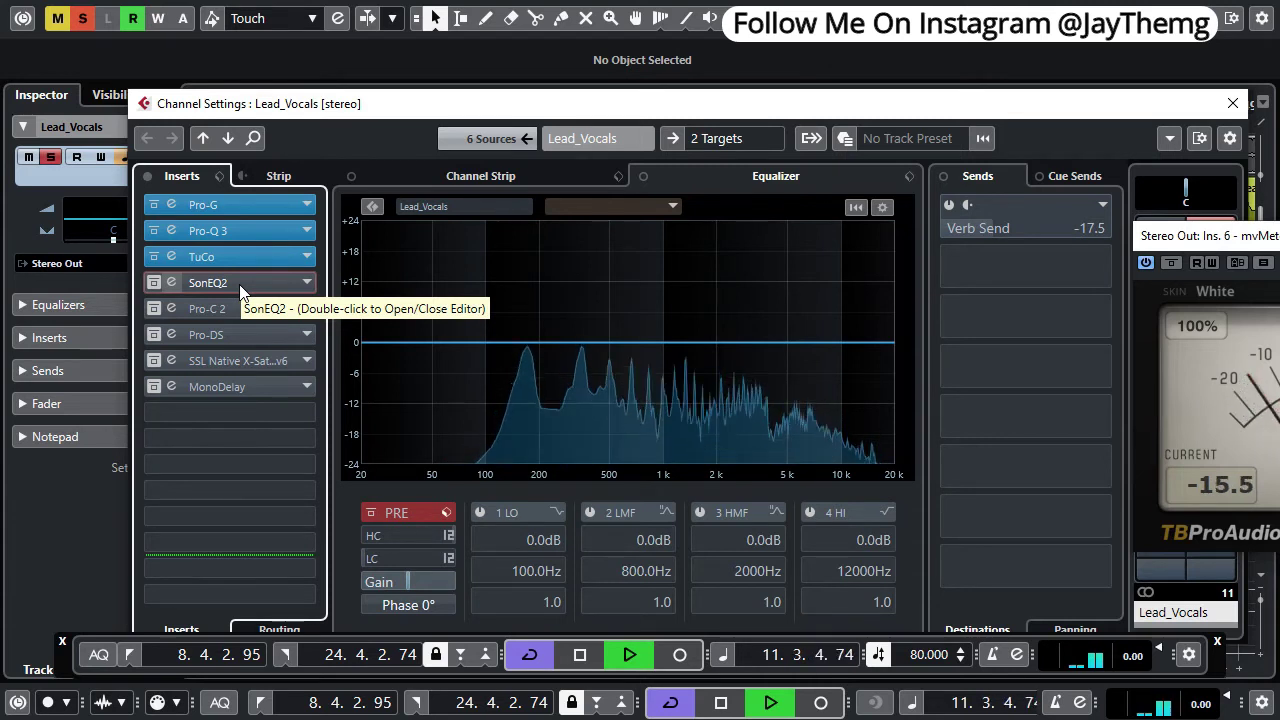
{"action": "key", "text": "space"}
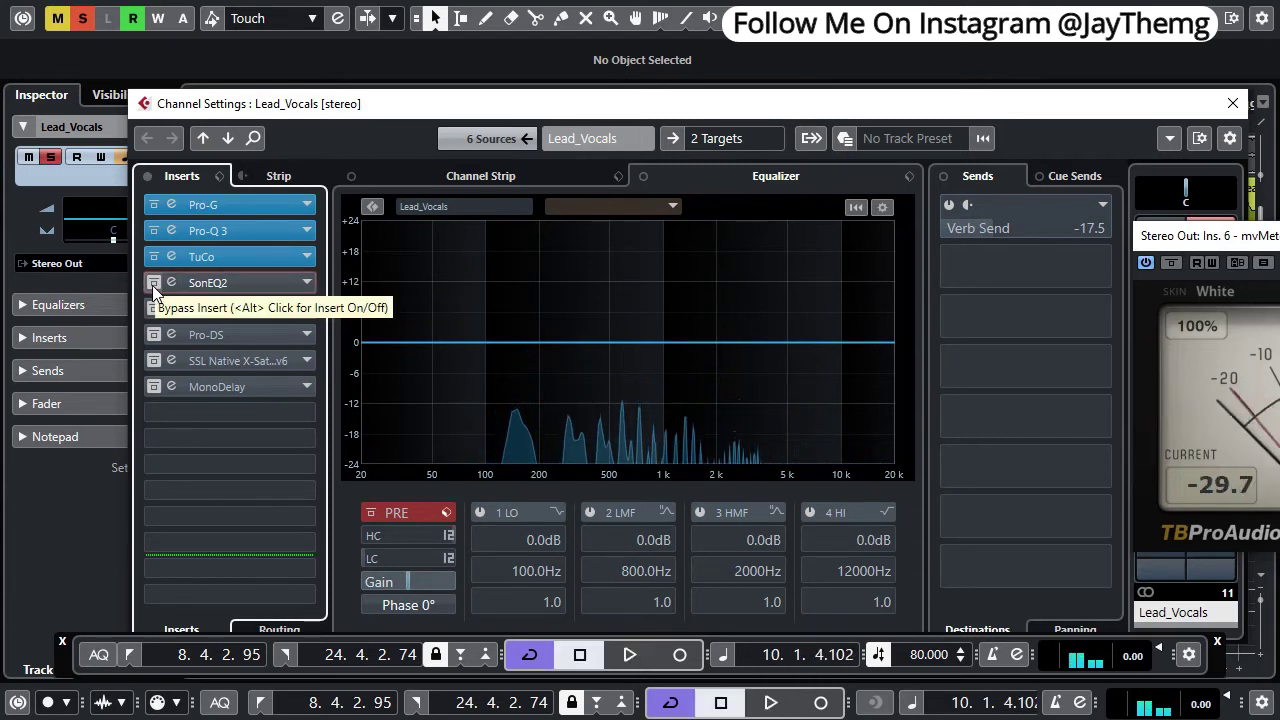
{"action": "left_click", "coordinate": [153, 284]}
{"action": "key", "text": "space"}
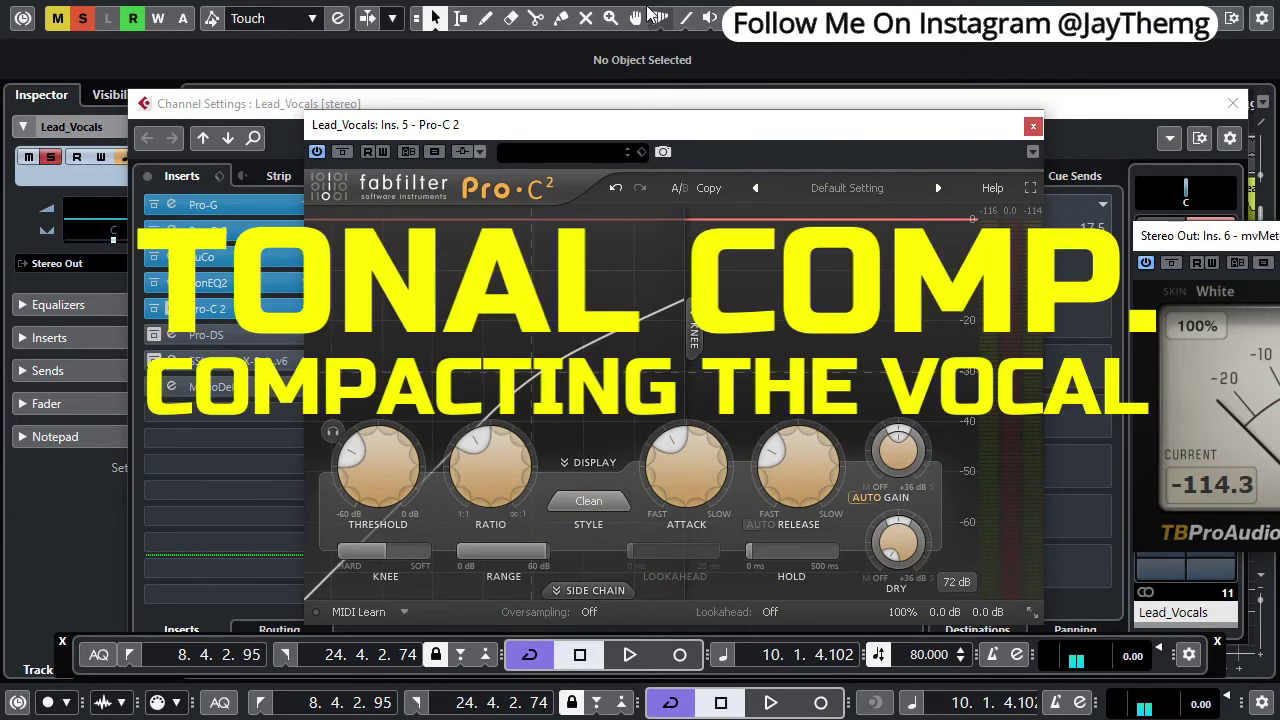
- Examine the attack, release, ratio and threshold settings of the Pro-C 2 compressor
{"action": "left_click_drag", "start_coordinate": [571, 132], "coordinate": [588, 135]}
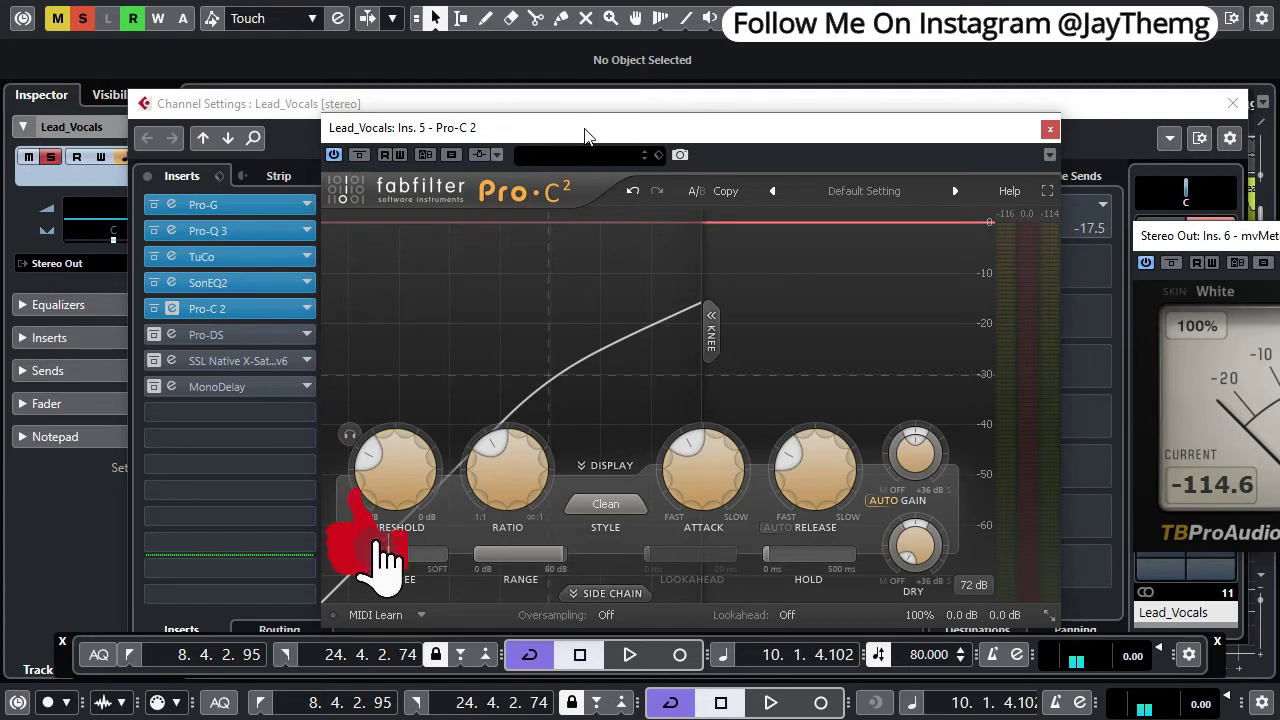
{"action": "mouse_move", "coordinate": [712, 503]}
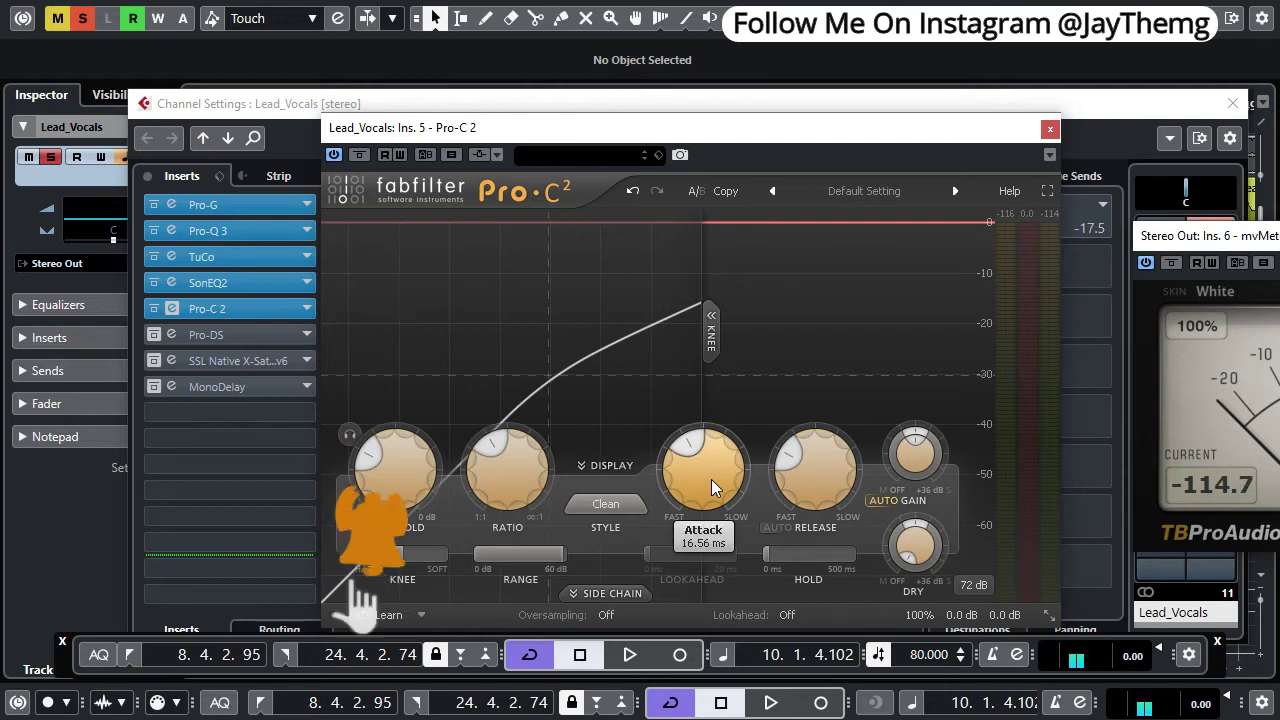
{"action": "mouse_move", "coordinate": [813, 481]}
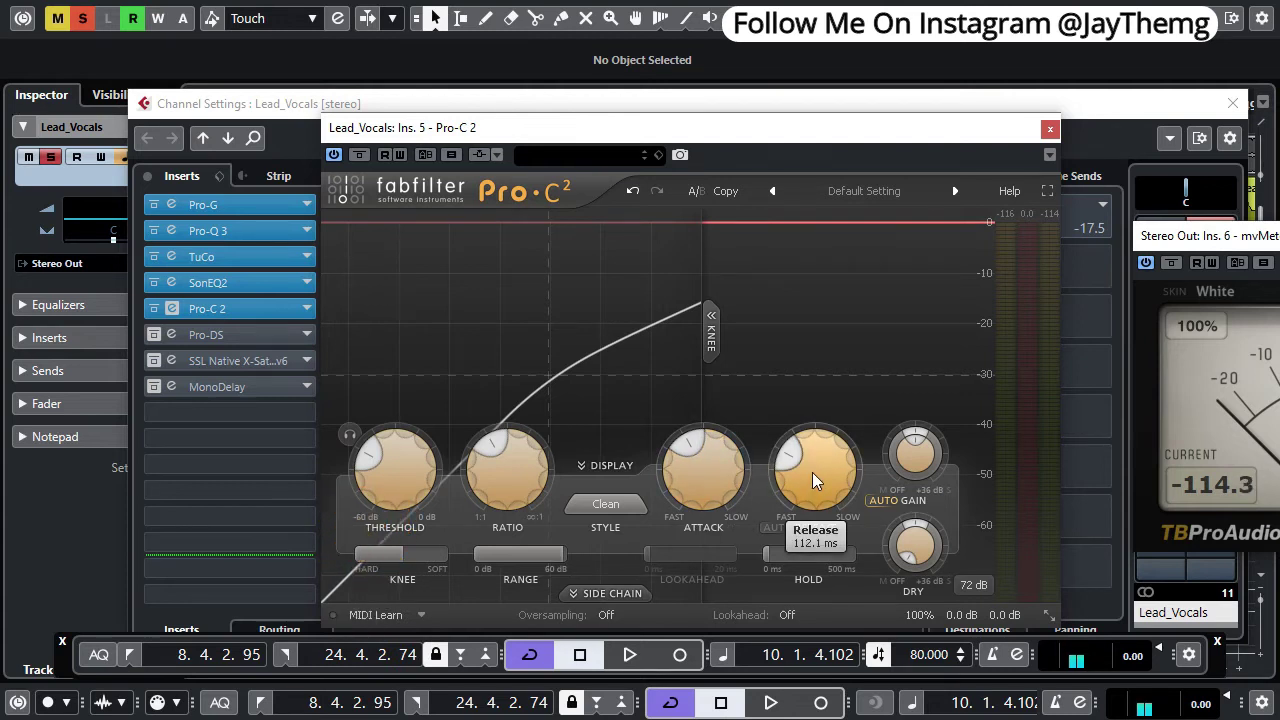
{"action": "mouse_move", "coordinate": [505, 495]}
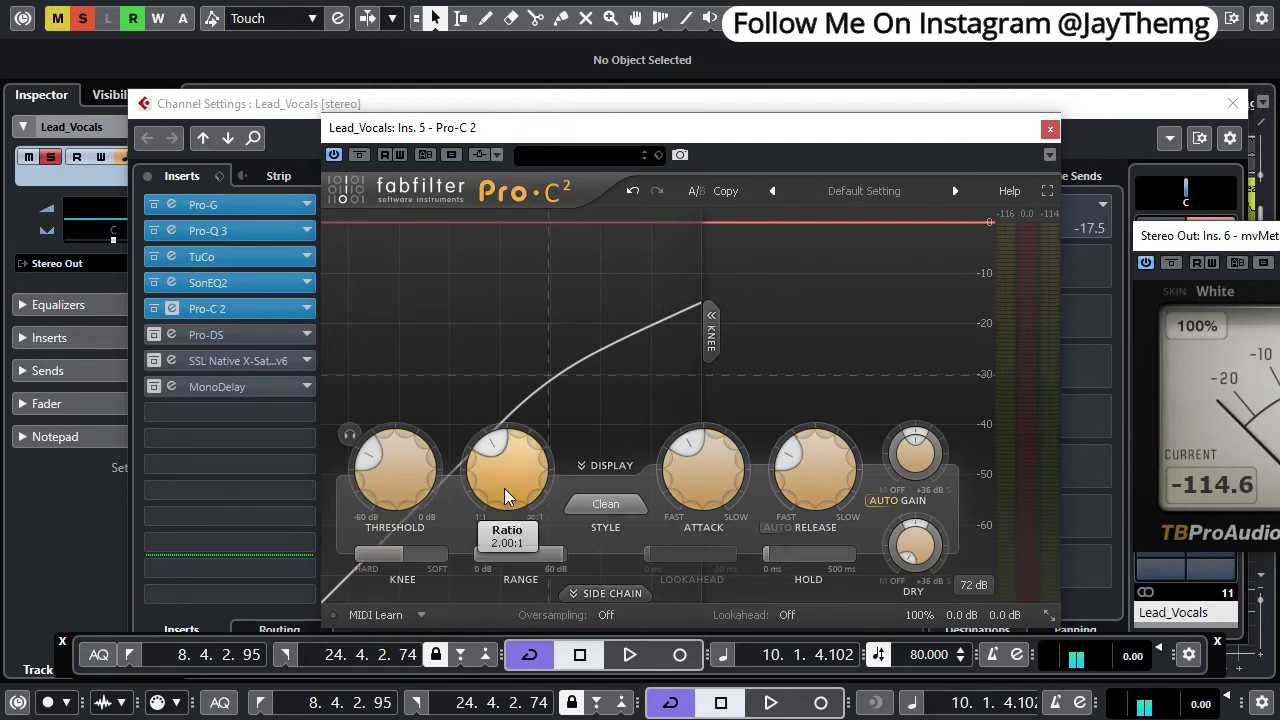
{"action": "mouse_move", "coordinate": [414, 470]}
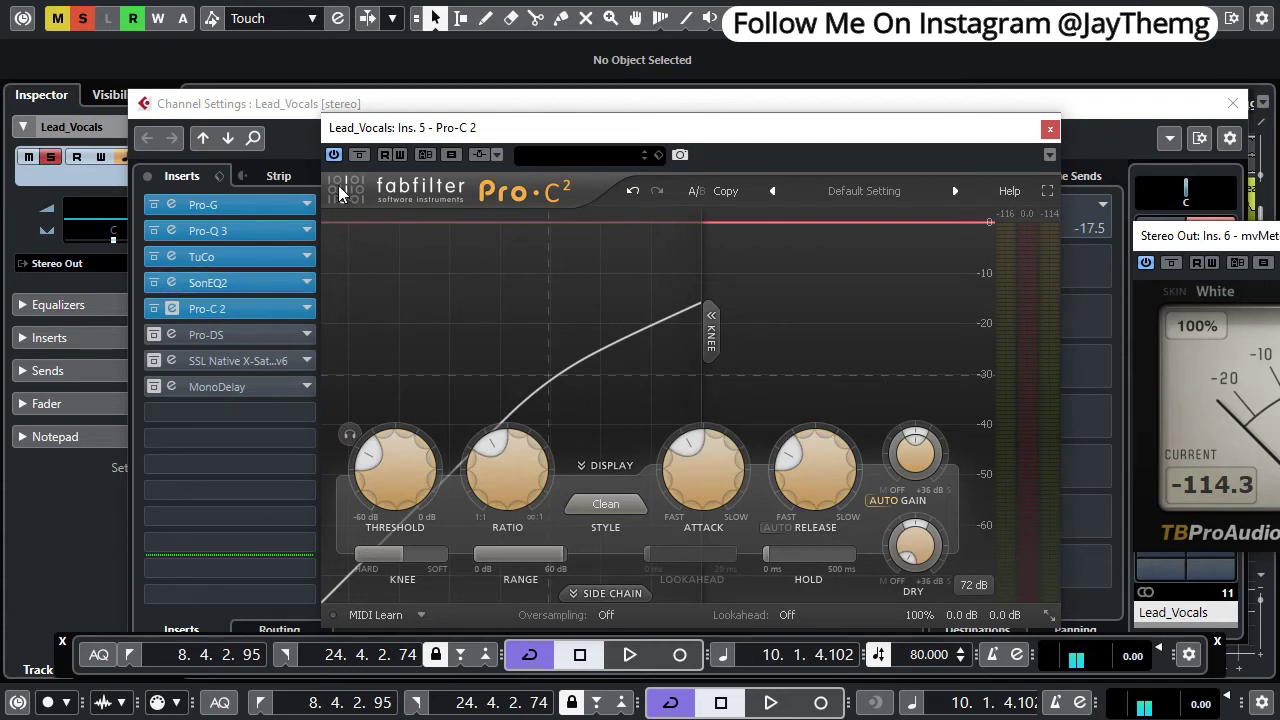
- Compare the vocal with Pro-C 2 switched off and on by playing the section in both states, and close its editor
{"action": "left_click", "coordinate": [333, 154]}
{"action": "left_click_drag", "start_coordinate": [545, 133], "coordinate": [517, 127]}
{"action": "key", "text": "space"}
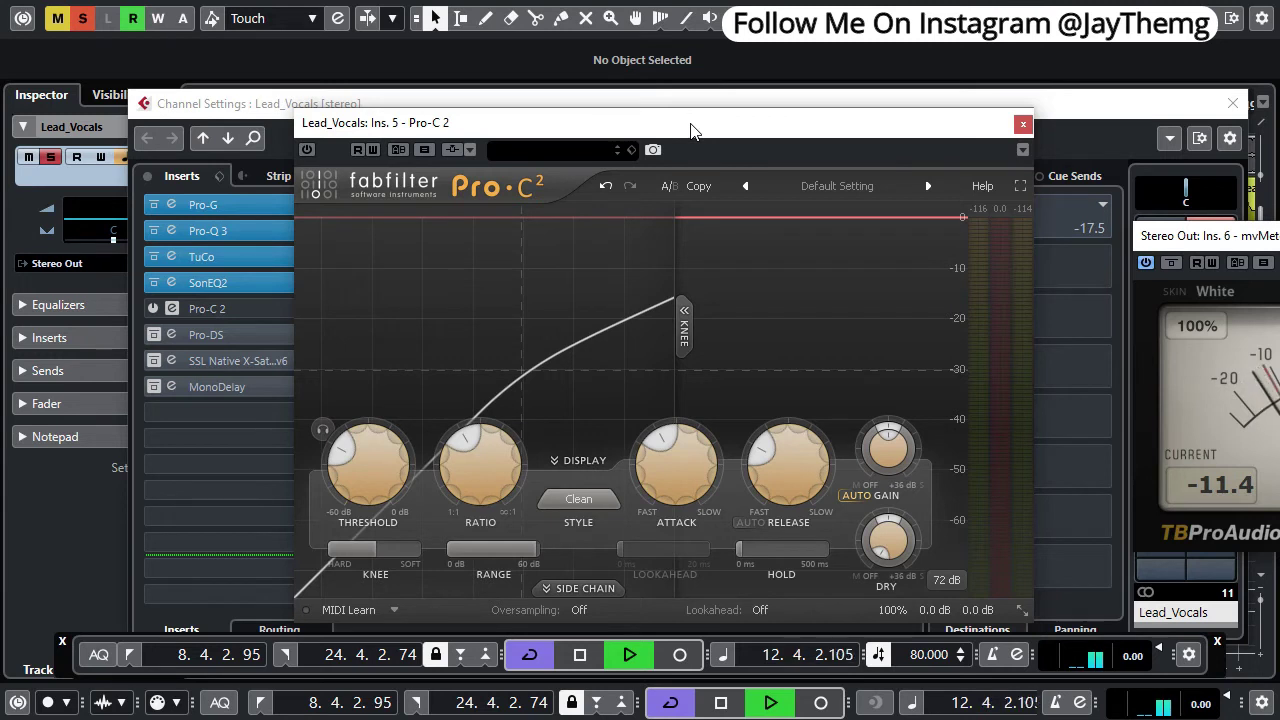
{"action": "key", "text": "space"}
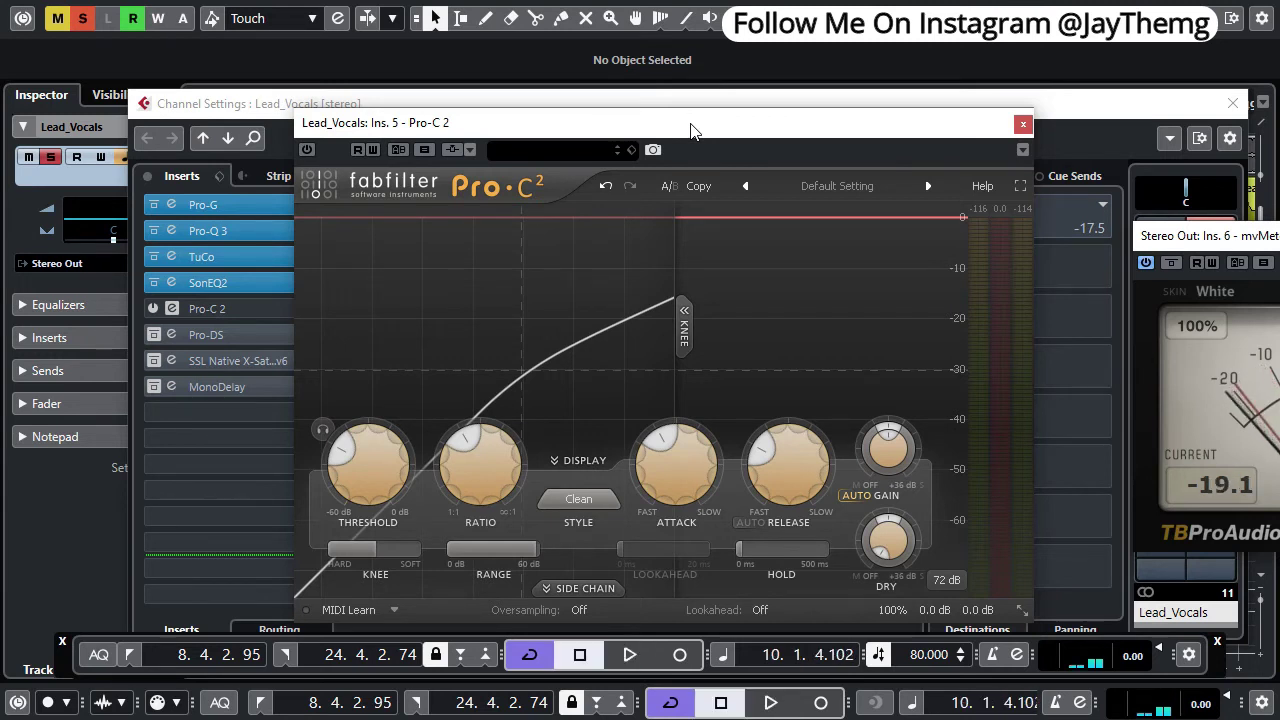
{"action": "left_click", "coordinate": [306, 150]}
{"action": "key", "text": "space"}
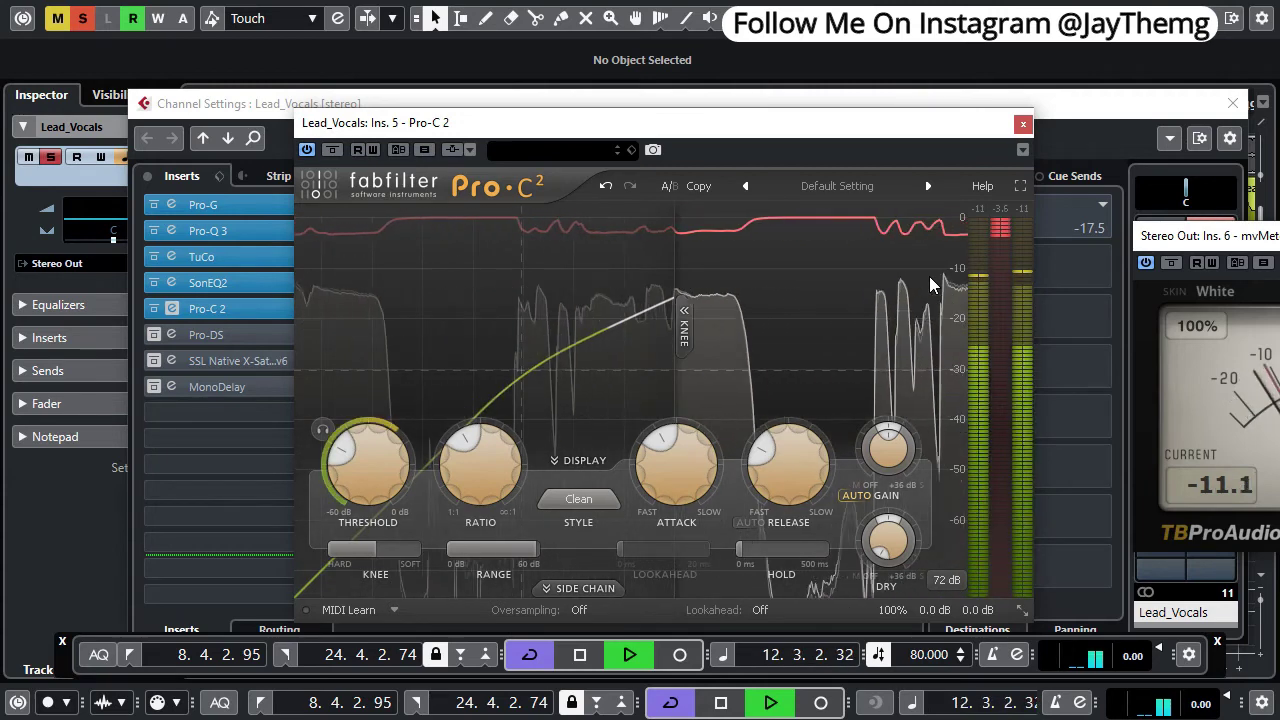
{"action": "left_click", "coordinate": [1023, 125]}
{"action": "key", "text": "space"}
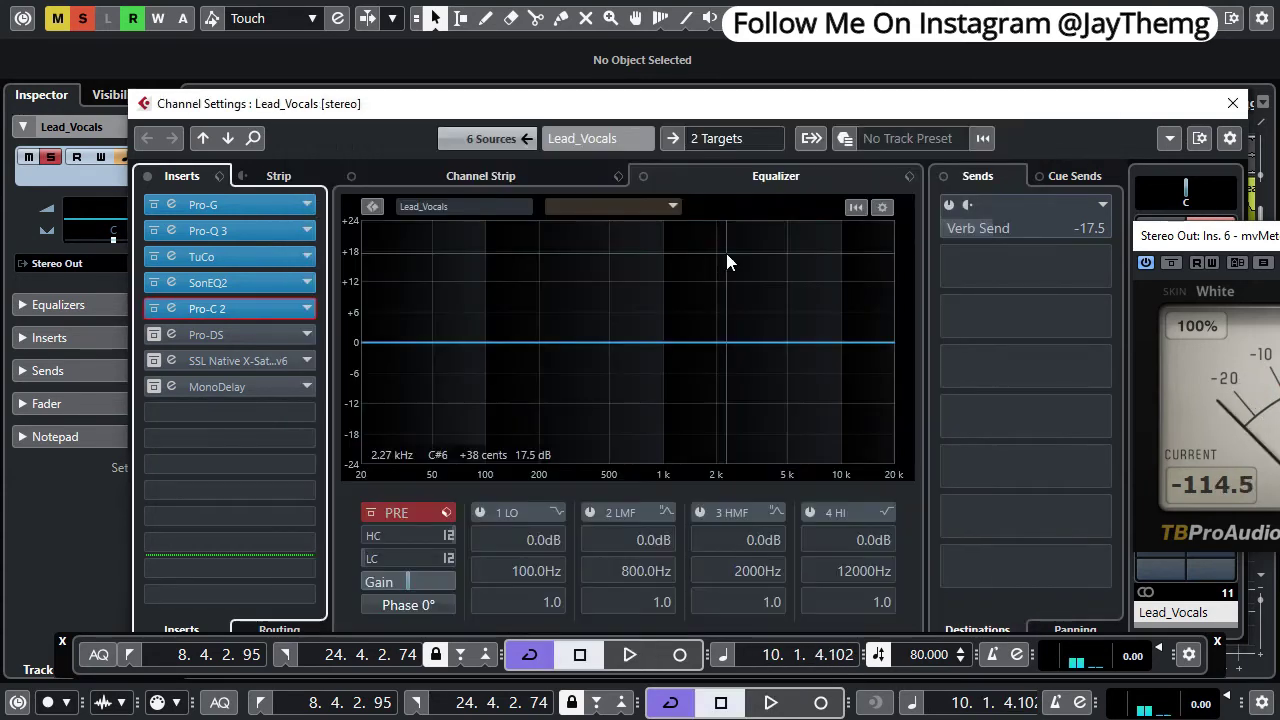
- Activate the bypassed Pro-DS de-esser insert on Lead_Vocals and open its editor
{"action": "left_click", "coordinate": [154, 334]}
{"action": "left_click", "coordinate": [178, 334]}
{"action": "left_click", "coordinate": [235, 336]}
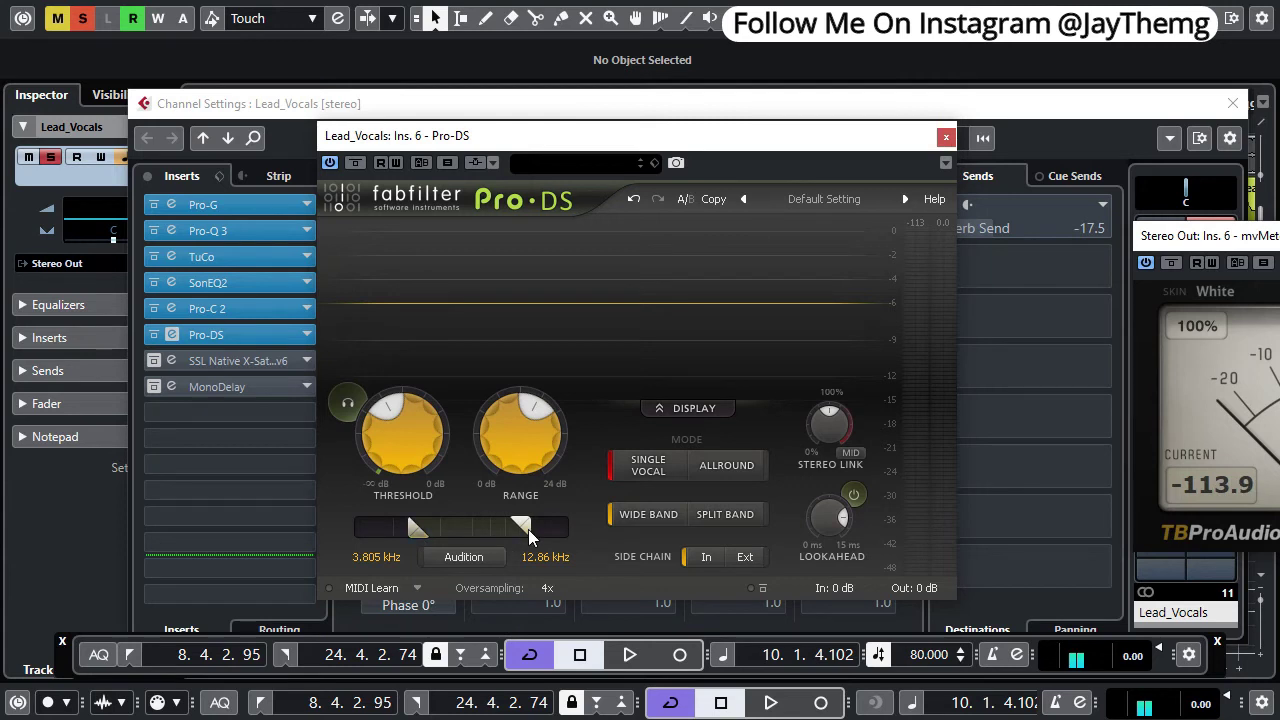
- Audition the sibilance that triggers Pro-DS by soloing its detection signal during playback, and restore normal listening
{"action": "key", "text": "space"}
{"action": "left_click", "coordinate": [348, 405]}
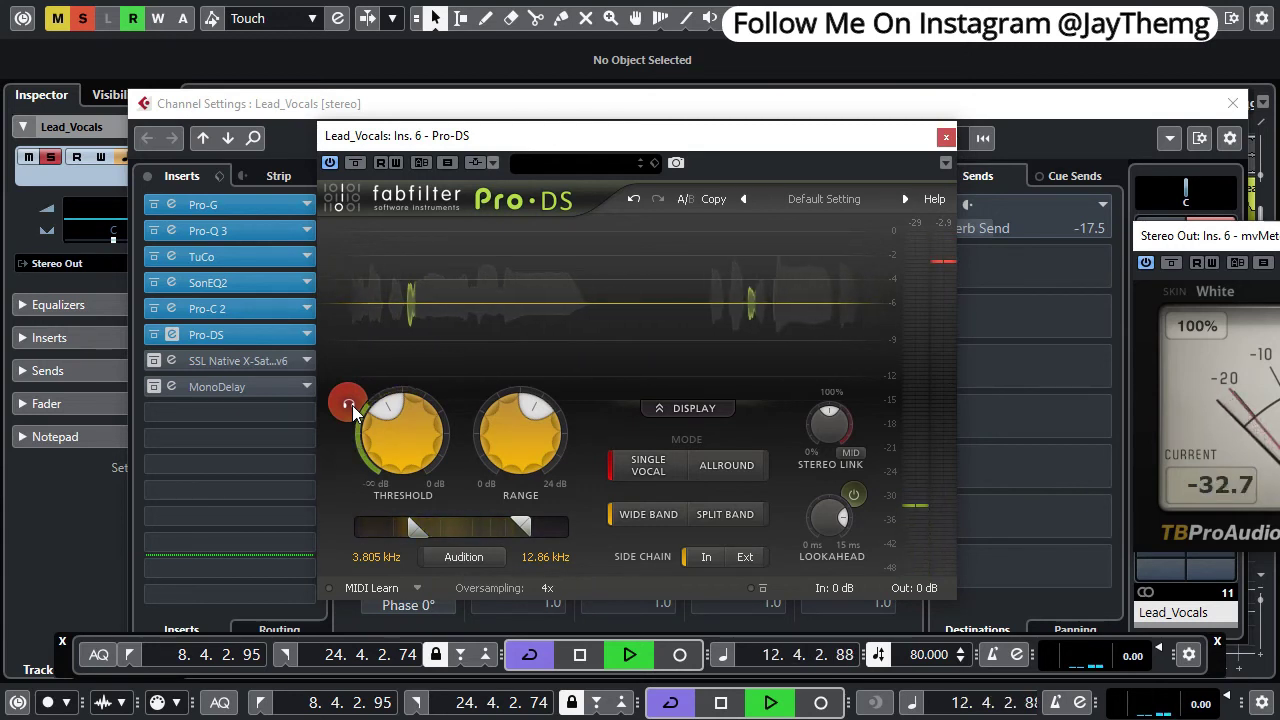
{"action": "left_click", "coordinate": [350, 405]}
{"action": "key", "text": "space"}
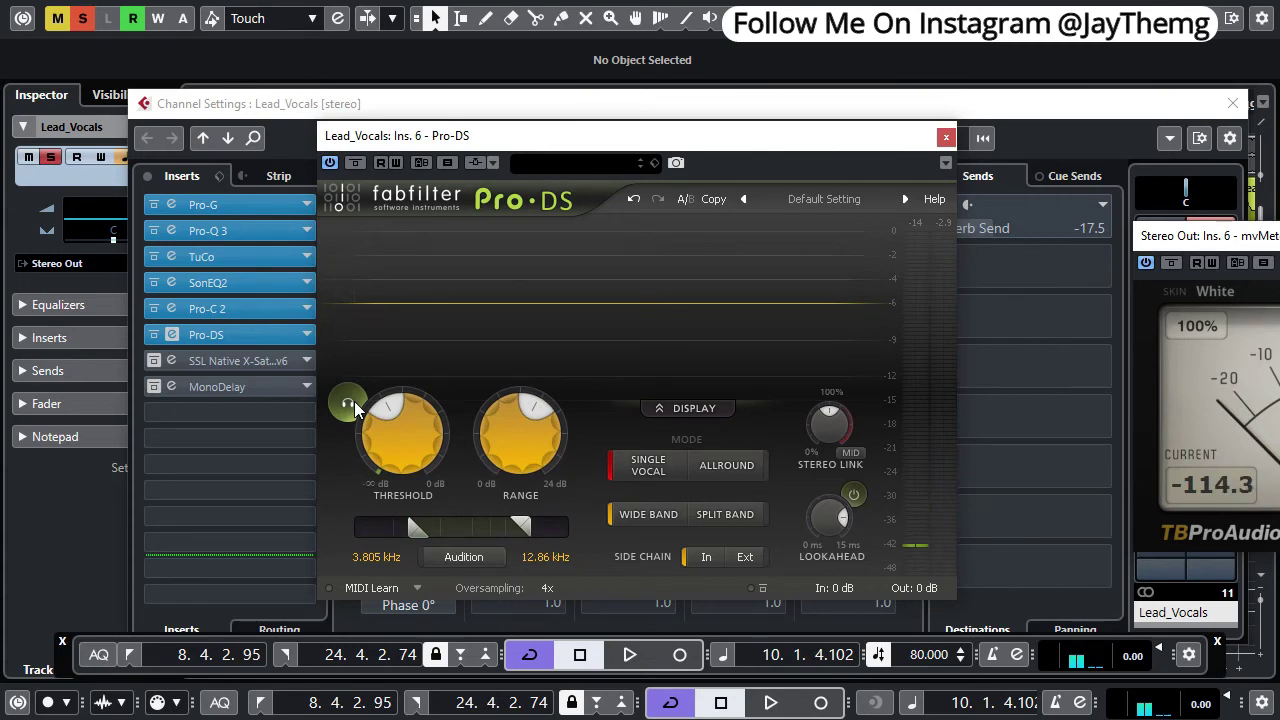
- Open SSL Native X-Saturator, compare the vocal with it bypassed and active, and leave it active with its editor closed
{"action": "left_click", "coordinate": [250, 360]}
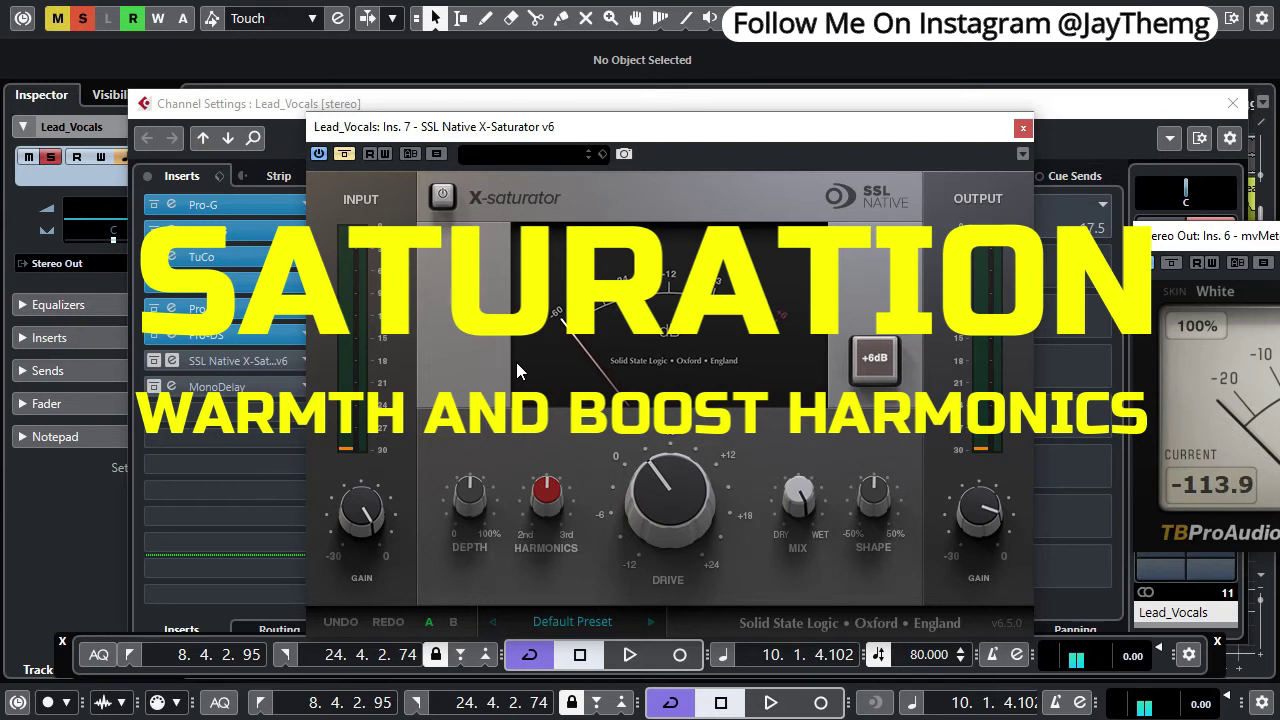
{"action": "left_click_drag", "start_coordinate": [678, 128], "coordinate": [645, 135]}
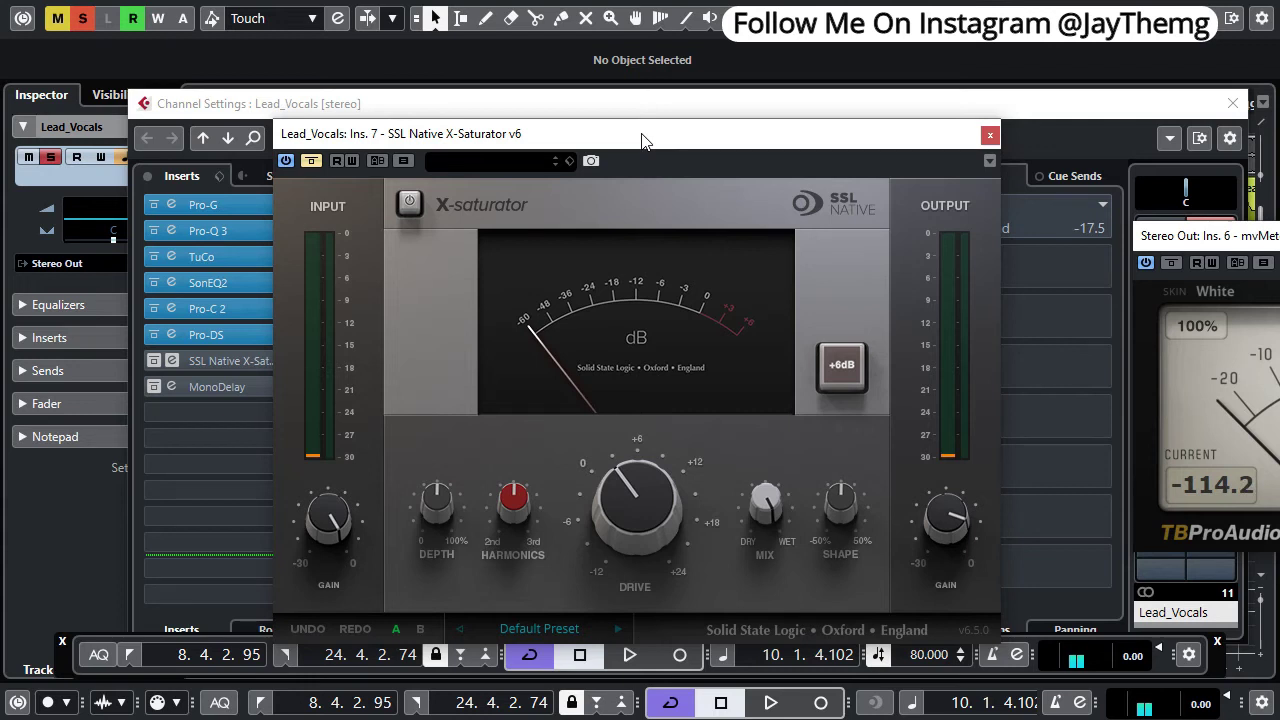
{"action": "left_click_drag", "start_coordinate": [643, 141], "coordinate": [651, 143]}
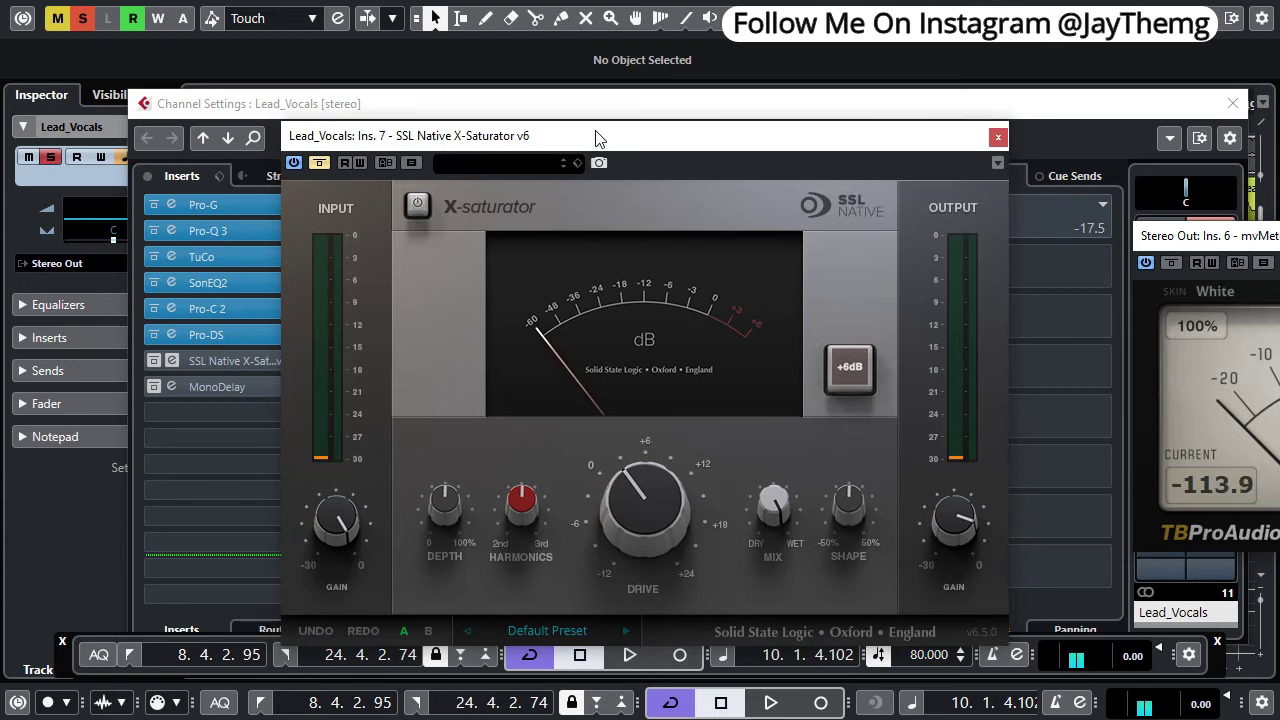
{"action": "key", "text": "space"}
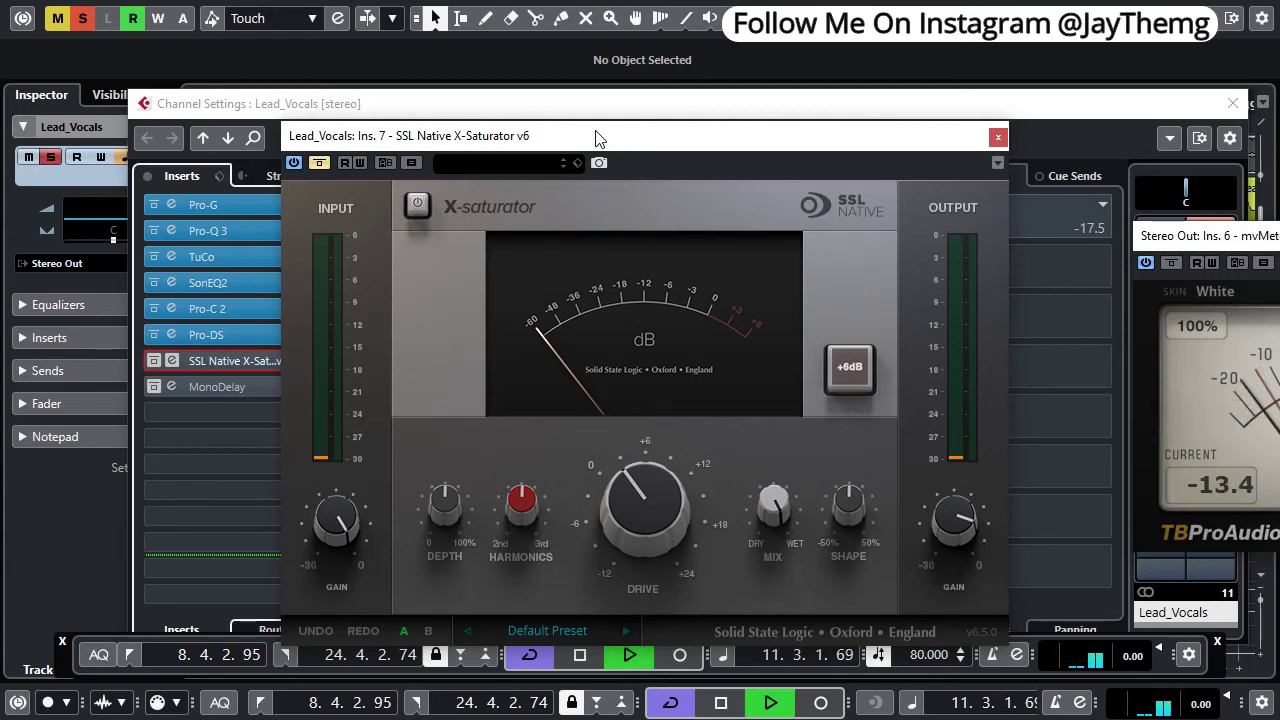
{"action": "key", "text": "space"}
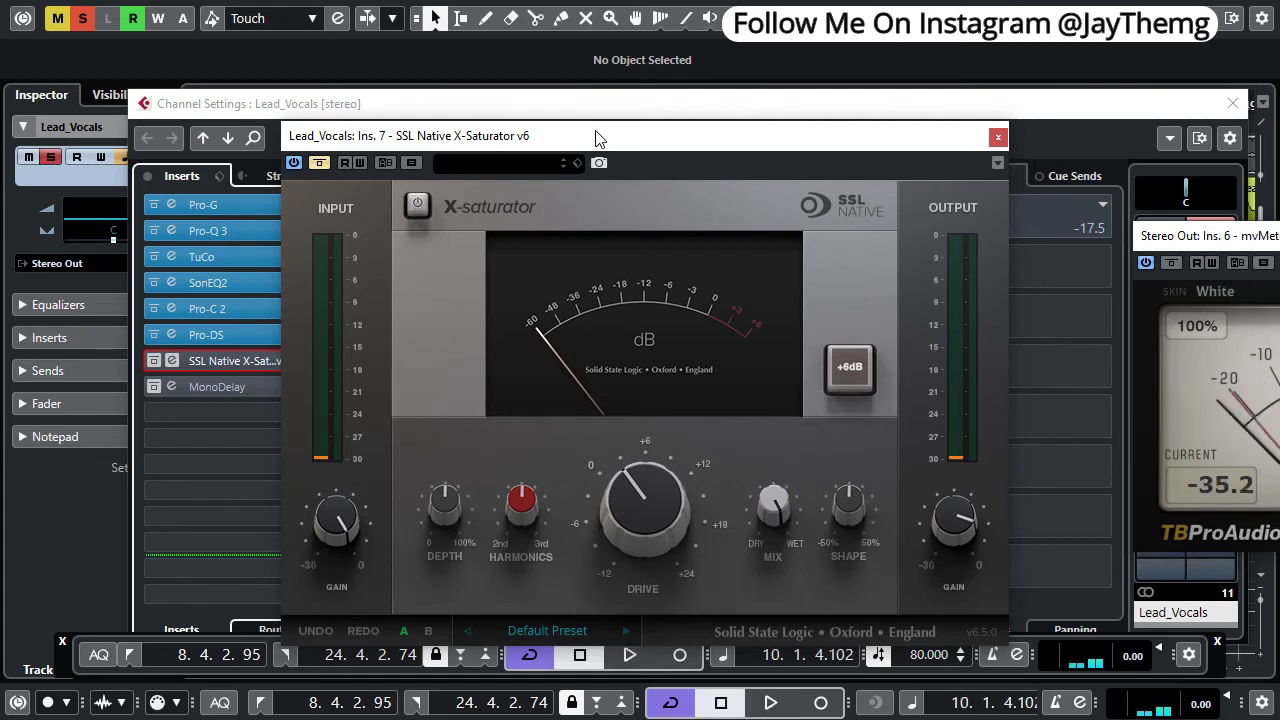
{"action": "left_click", "coordinate": [319, 163]}
{"action": "key", "text": "space"}
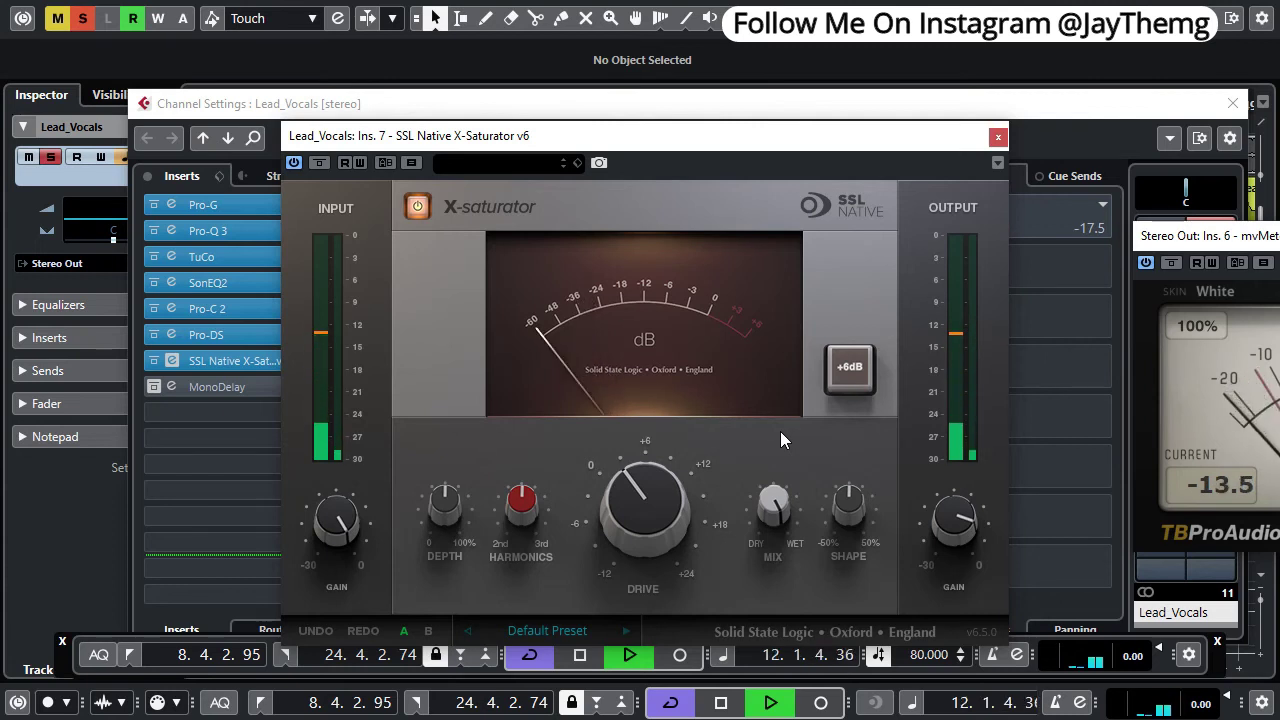
{"action": "key", "text": "space"}
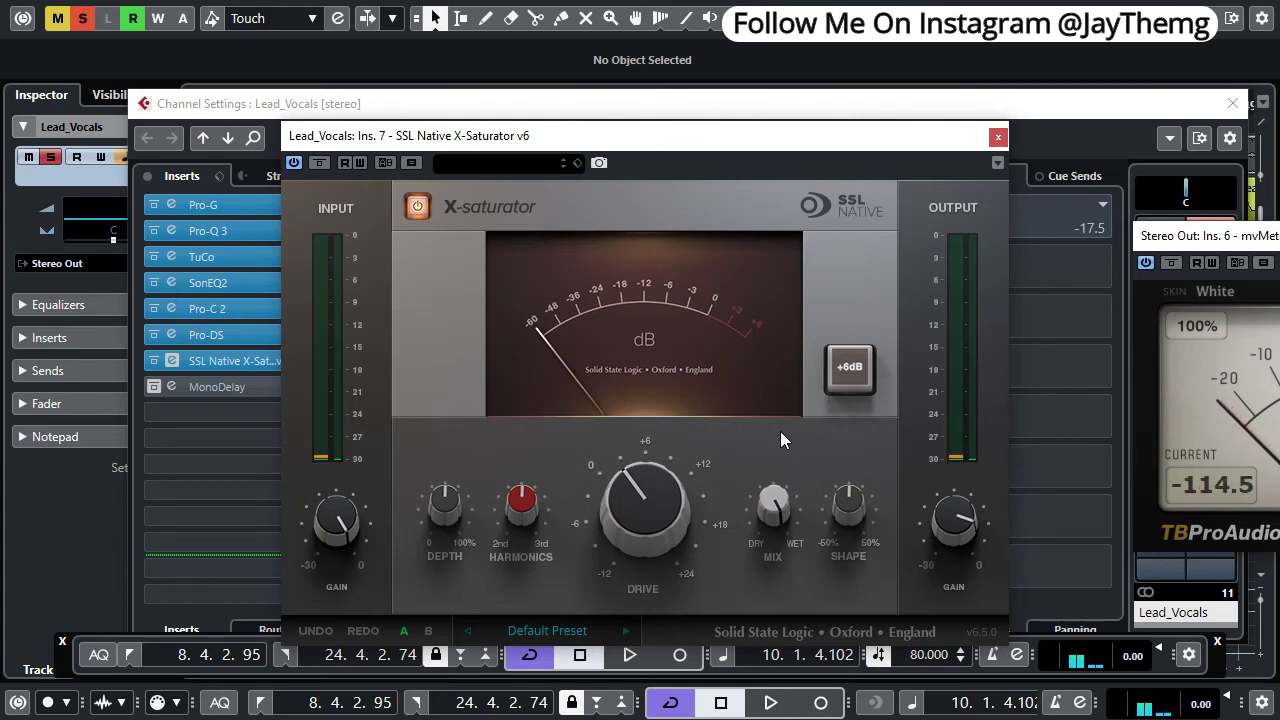
{"action": "left_click", "coordinate": [998, 137]}
- Activate the MonoDelay insert and the Verb Send on Lead_Vocals, and audition the vocal with both effects
{"action": "left_click", "coordinate": [162, 387]}
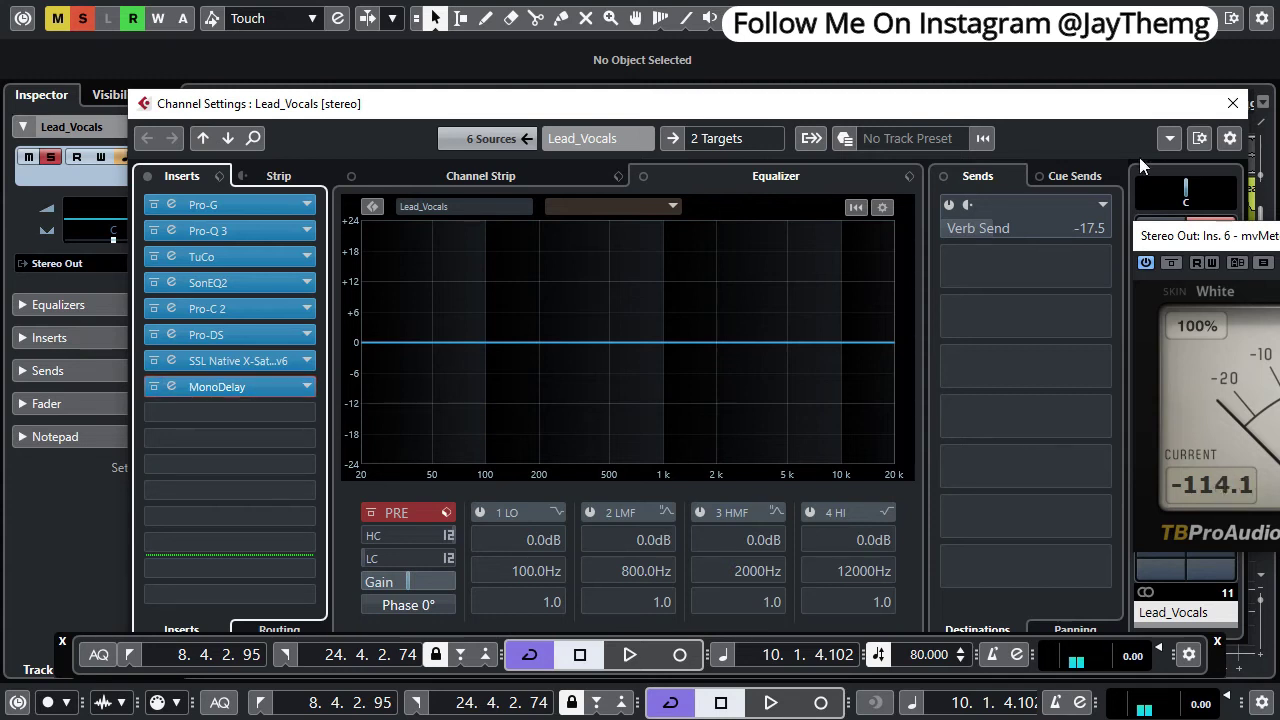
{"action": "left_click", "coordinate": [967, 208]}
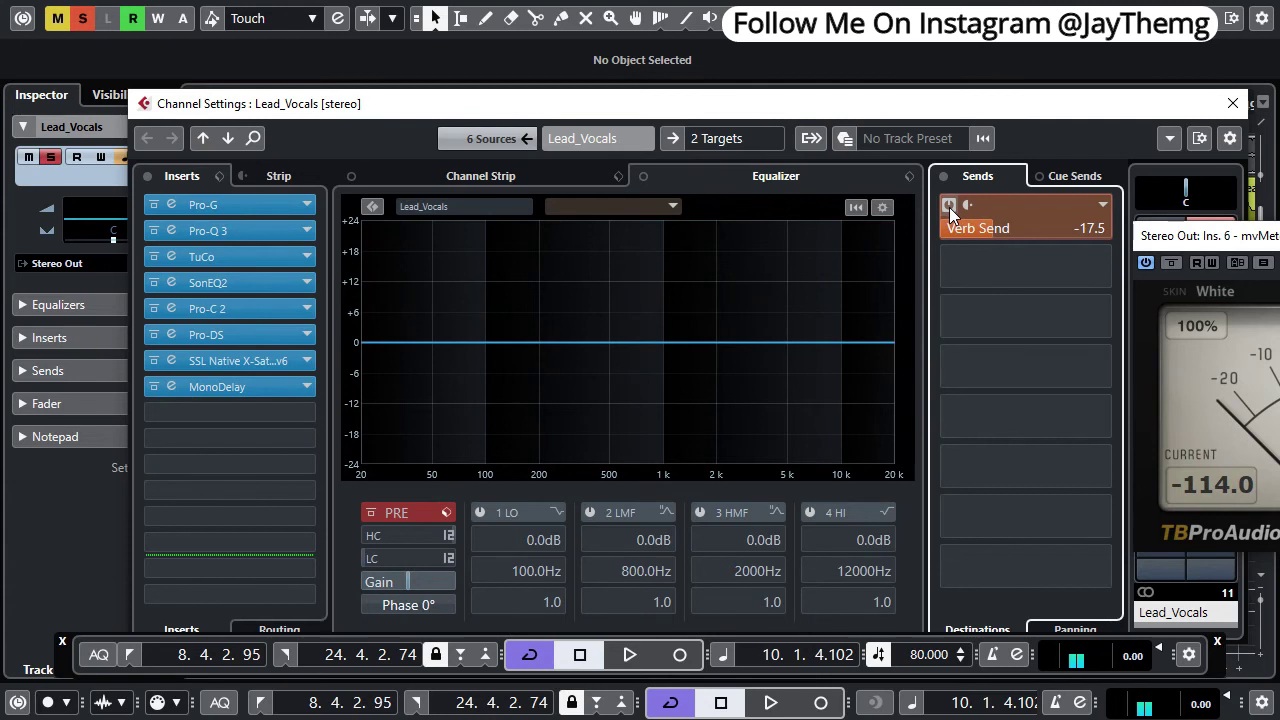
{"action": "left_click_drag", "start_coordinate": [712, 104], "coordinate": [681, 107]}
{"action": "key", "text": "space"}
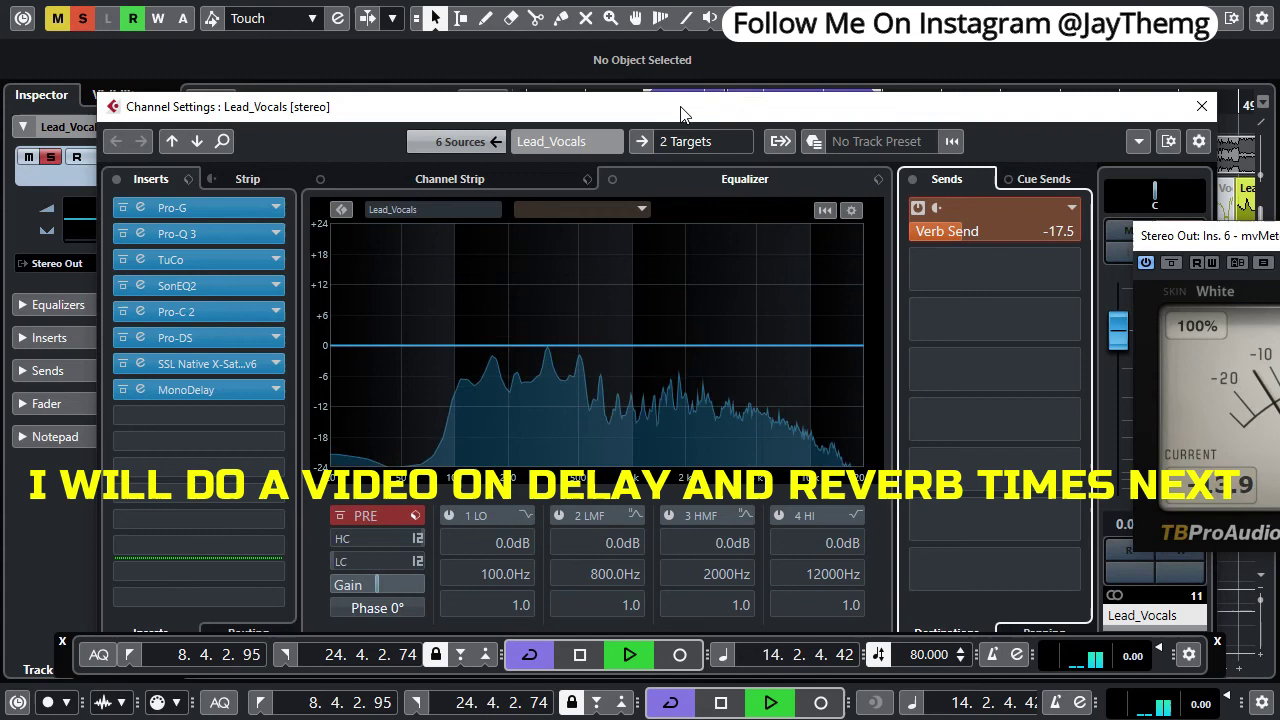
{"action": "key", "text": "space"}
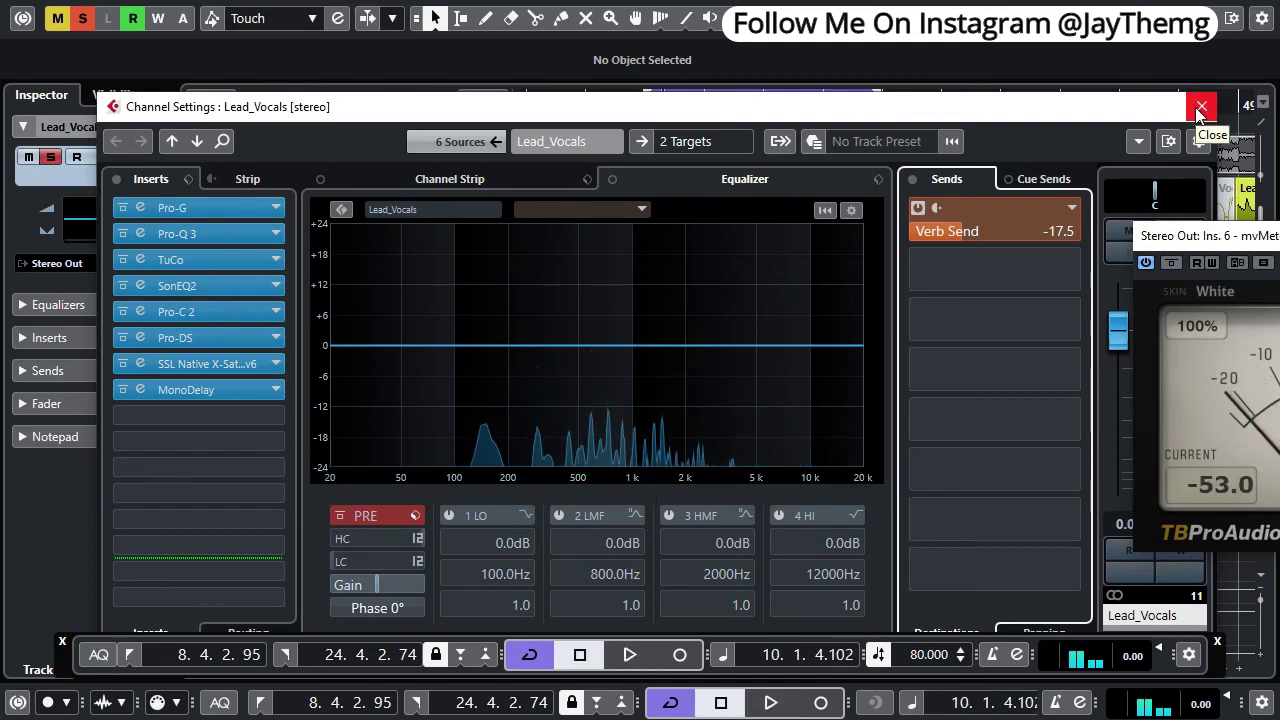
- Play the looped section in the project view with the channel settings closed, and reopen the Lead_Vocals channel settings
{"action": "left_click", "coordinate": [1200, 108]}
{"action": "key", "text": "space"}
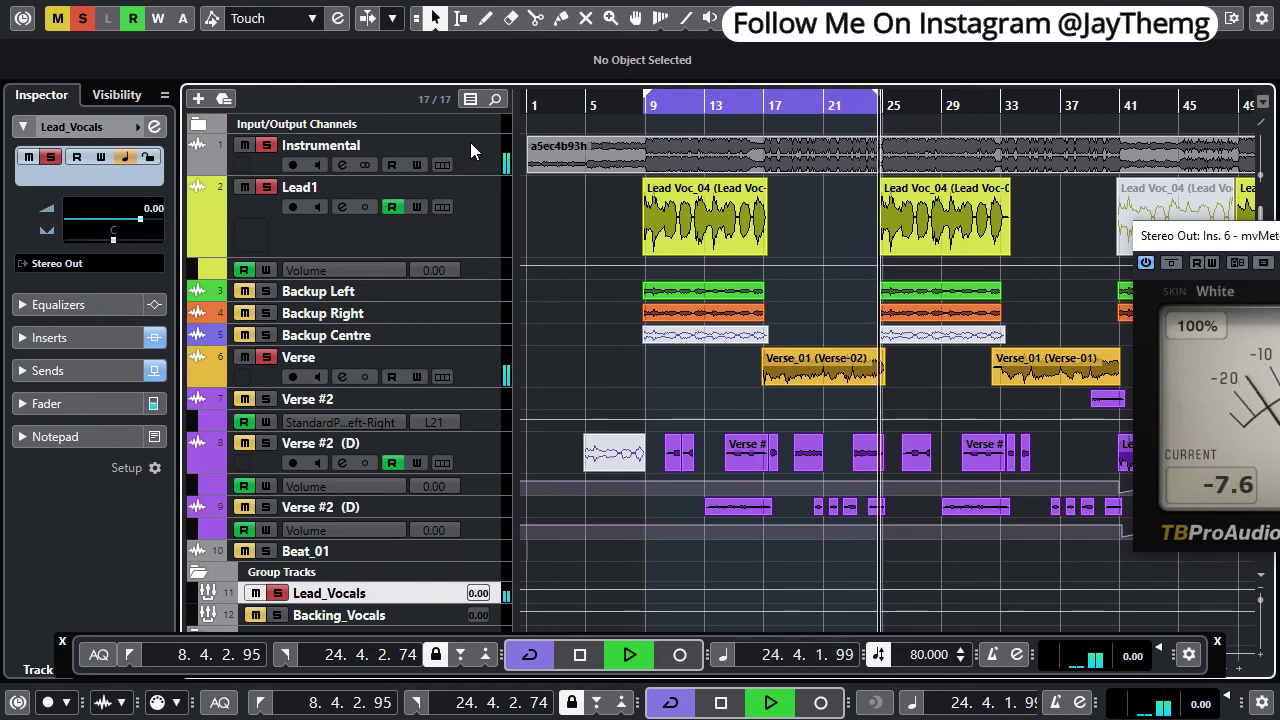
{"action": "key", "text": "space"}
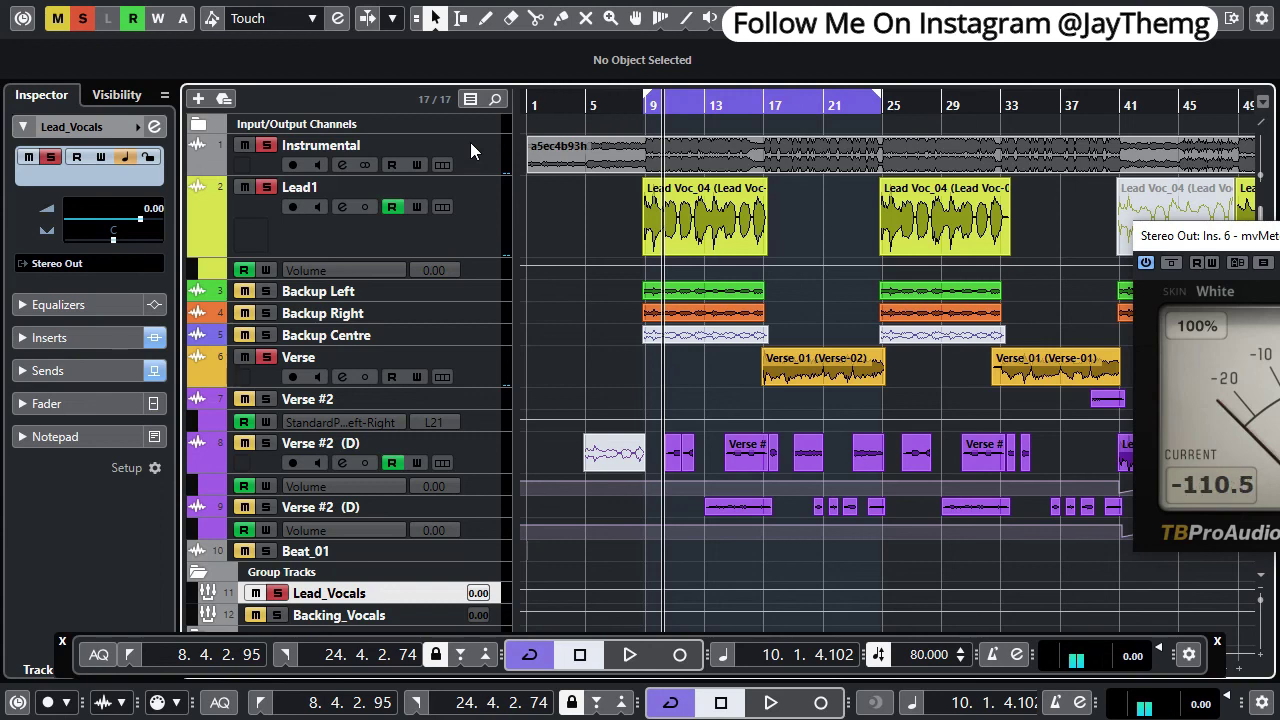
{"action": "left_click", "coordinate": [153, 127]}
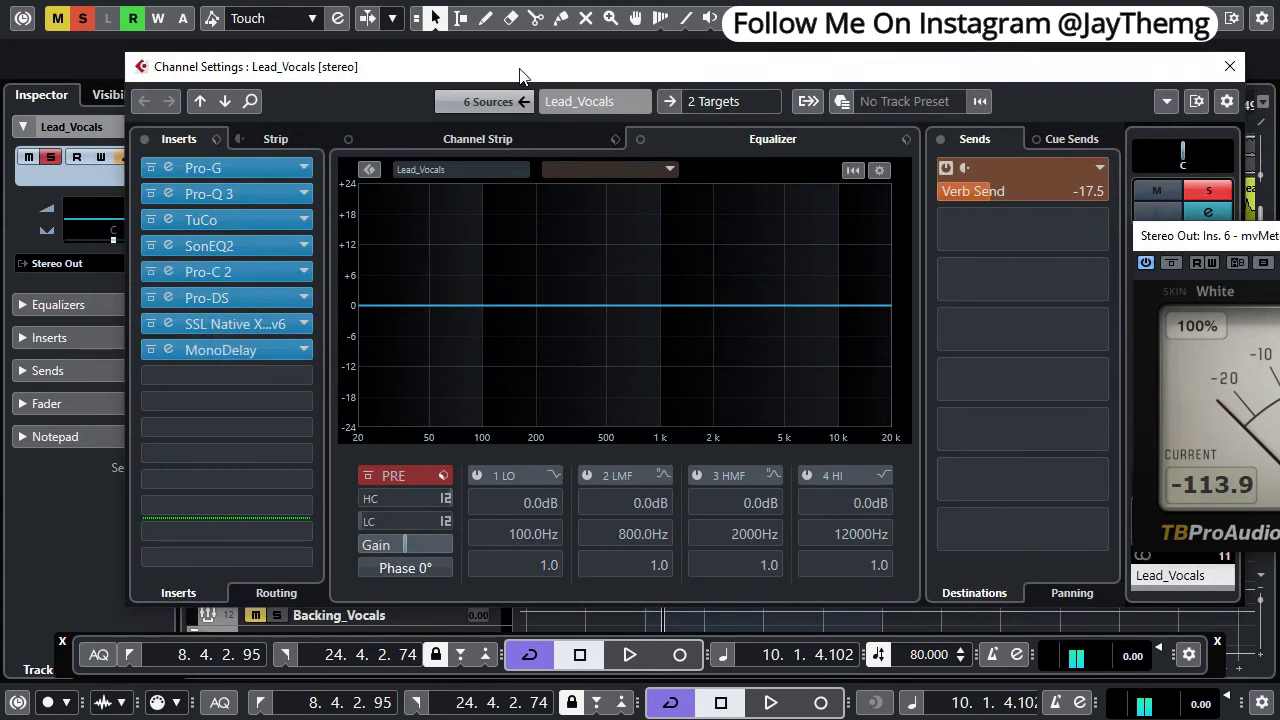